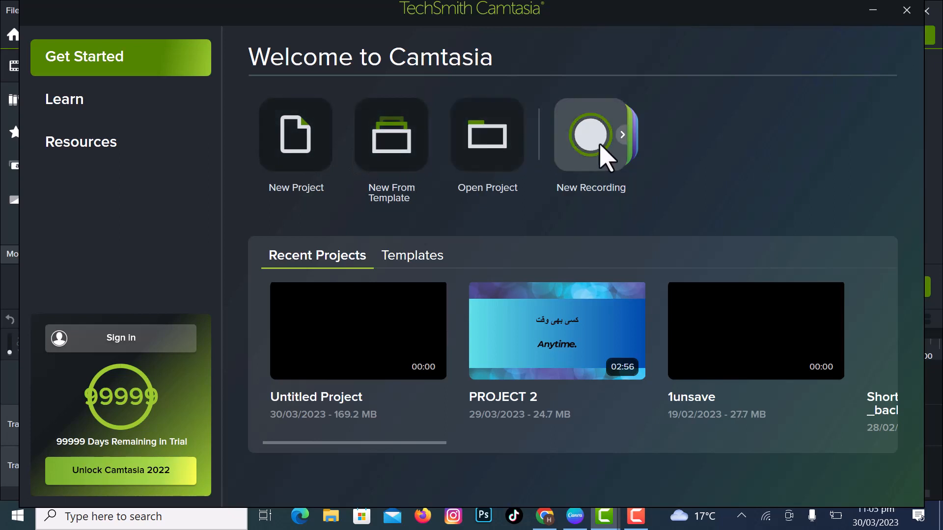
Step: Look over the Learn page and create a new blank project
left_click(69, 100)
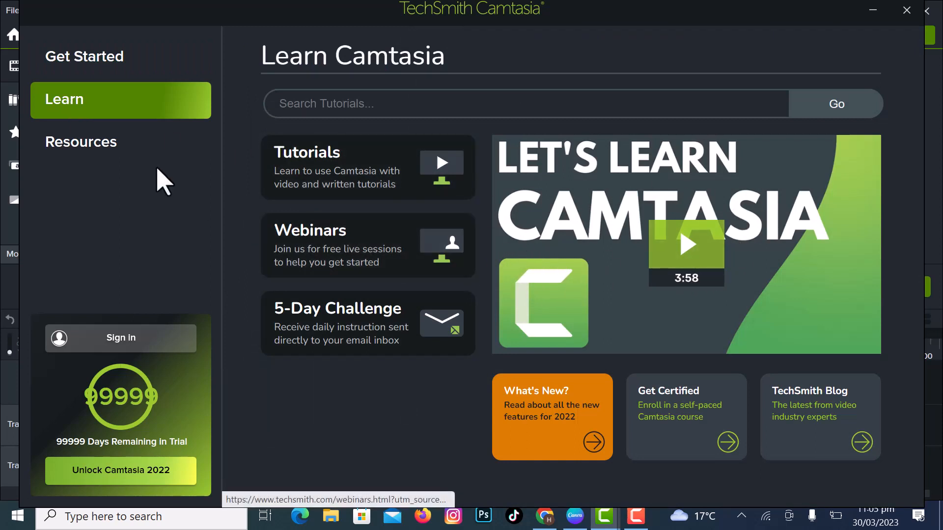
left_click(53, 61)
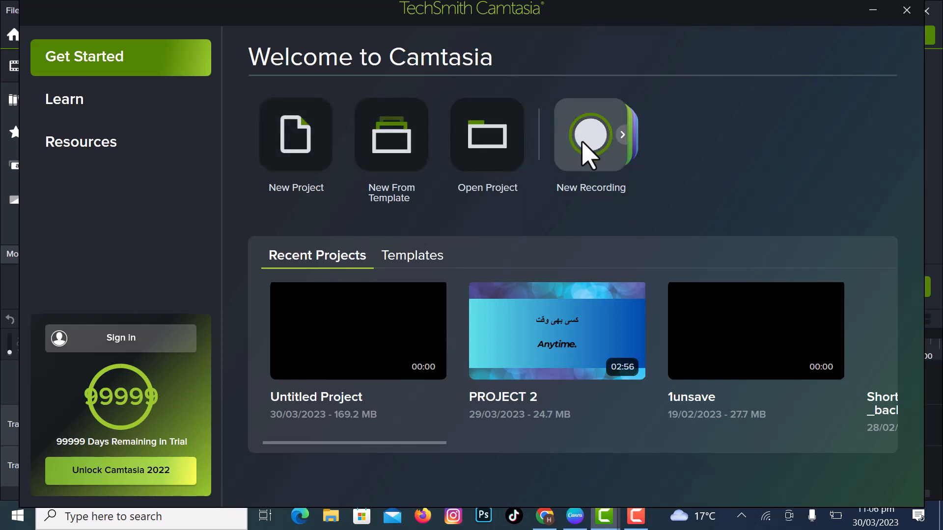
left_click(296, 162)
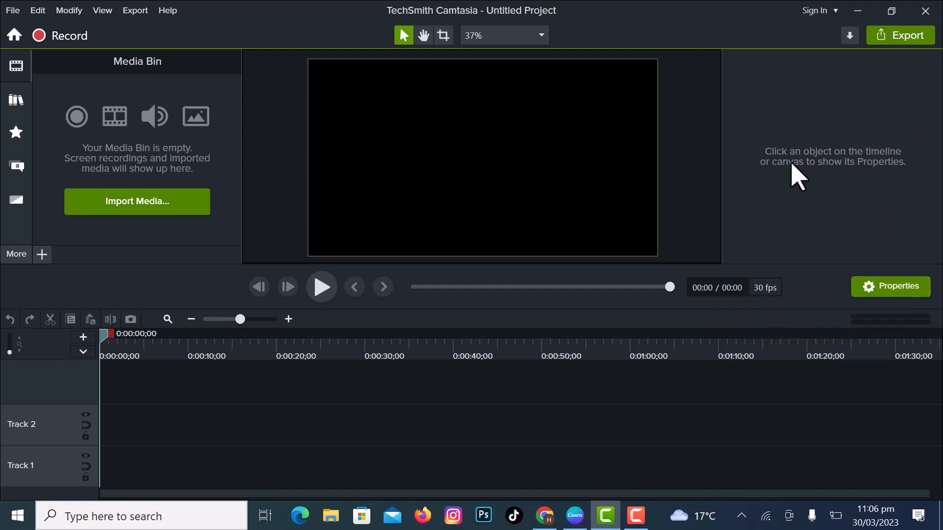
Step: Review the colour, frame rate and canvas size options and apply project settings of 1080p HD (1920x1080), black canvas and 30 fps
left_click(541, 35)
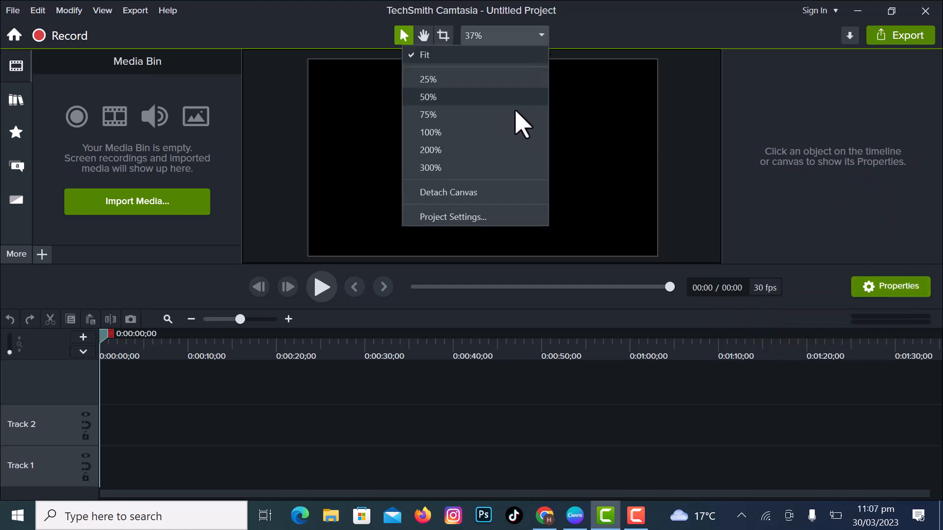
left_click(501, 219)
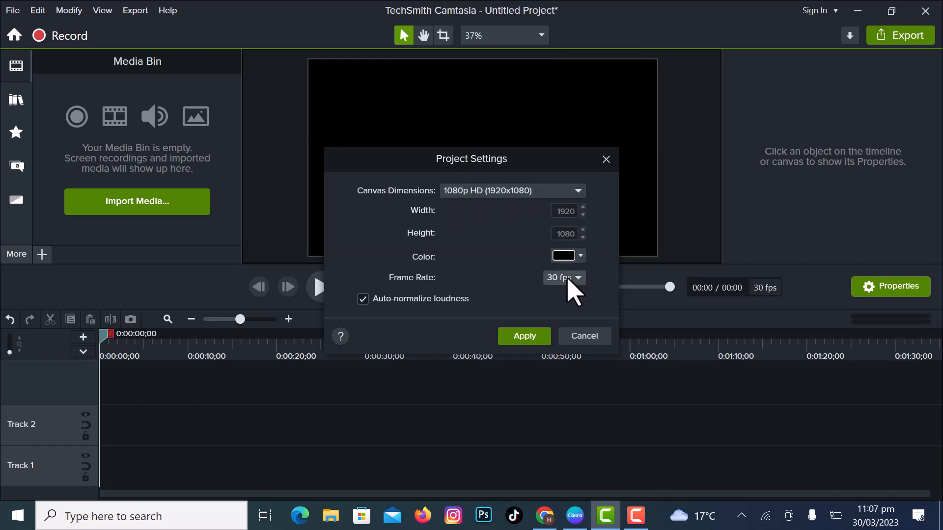
left_click(580, 255)
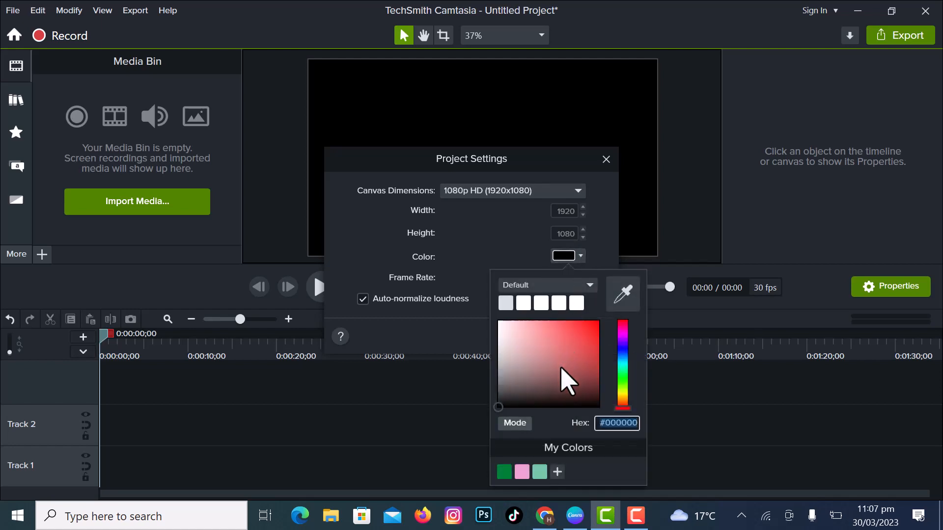
left_click(584, 257)
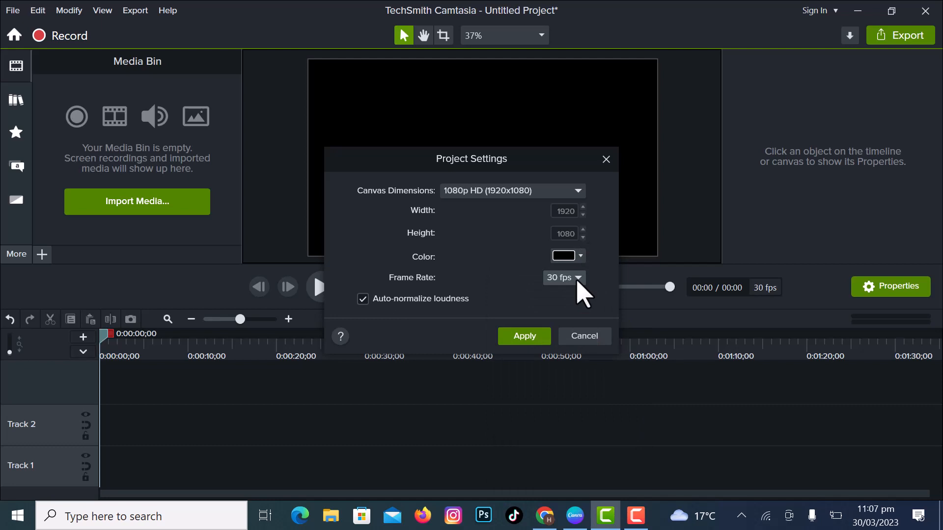
left_click(578, 278)
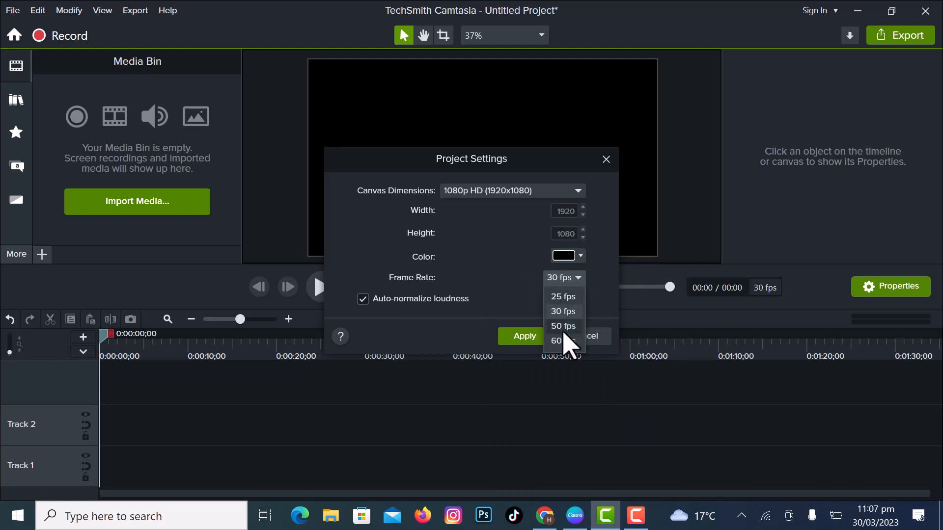
left_click(532, 339)
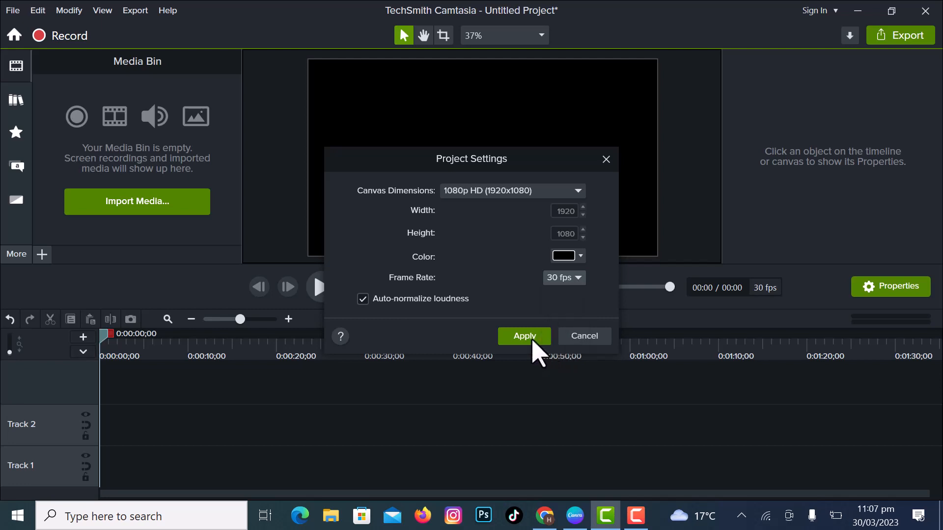
left_click(578, 192)
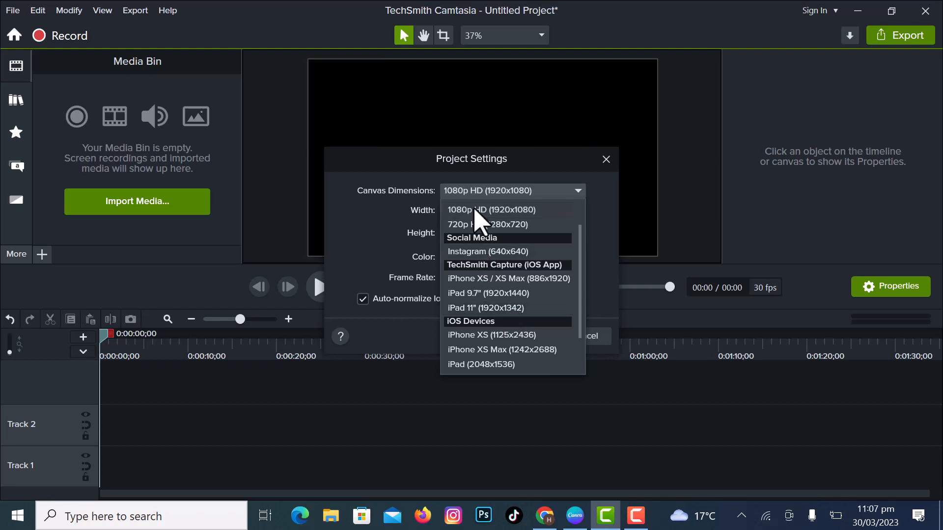
left_click(576, 190)
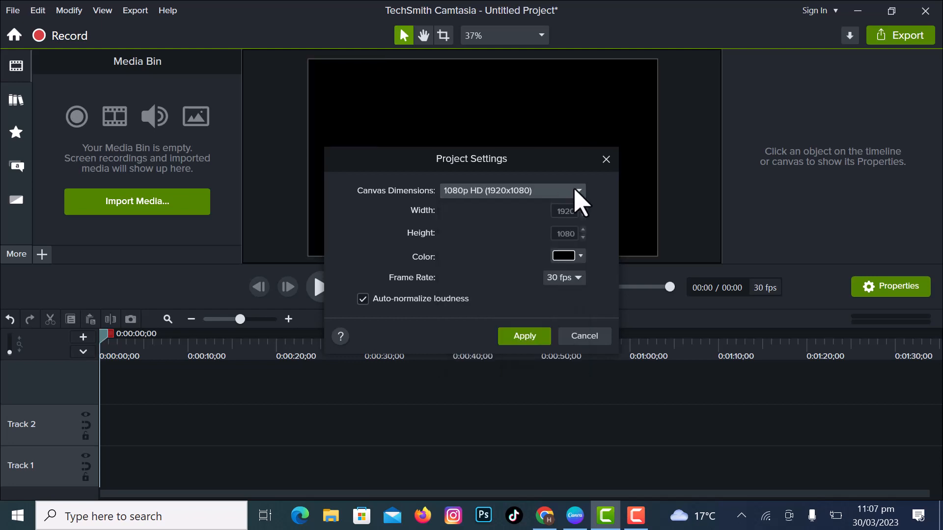
left_click(528, 335)
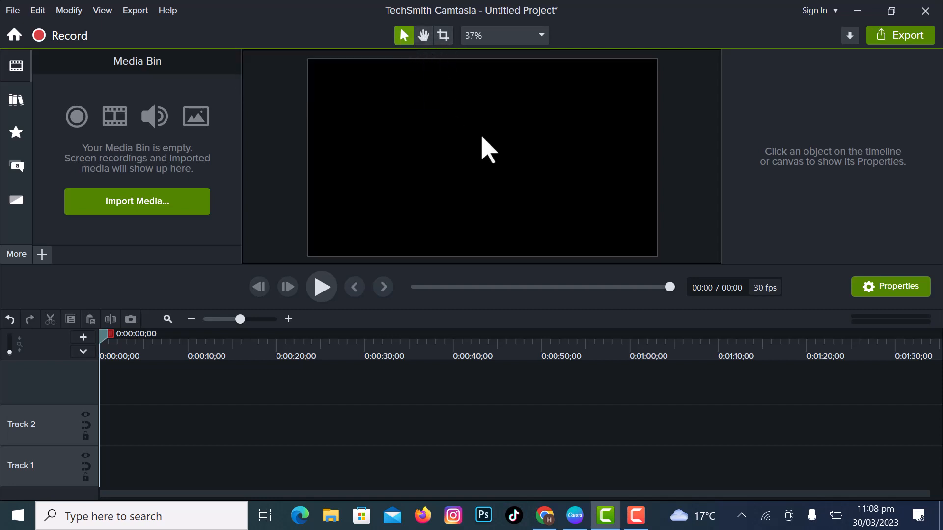
Step: Detach the canvas into its own window and dock it back into the editor
left_click(541, 35)
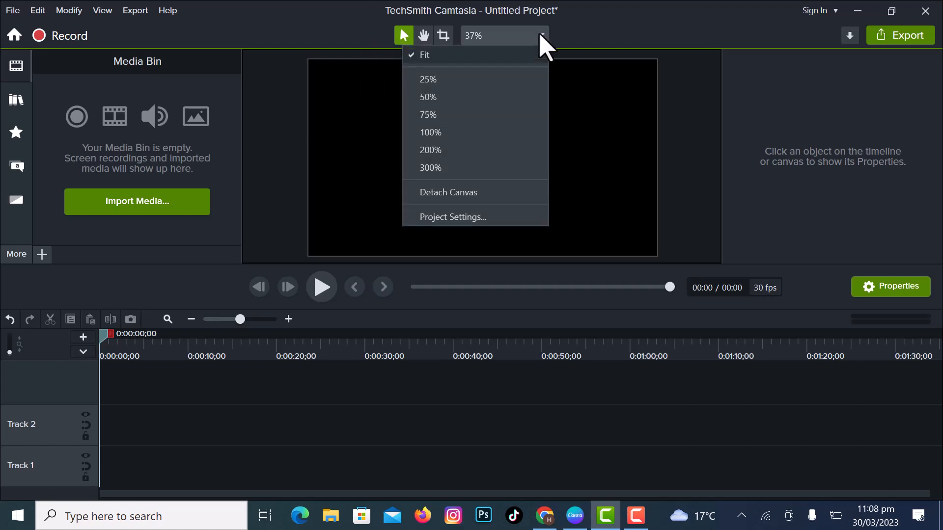
left_click(487, 191)
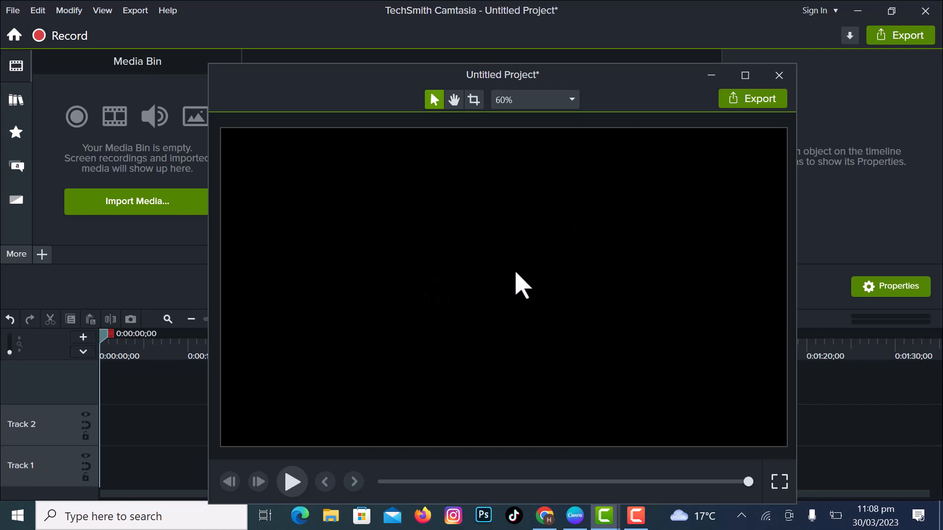
left_click(779, 76)
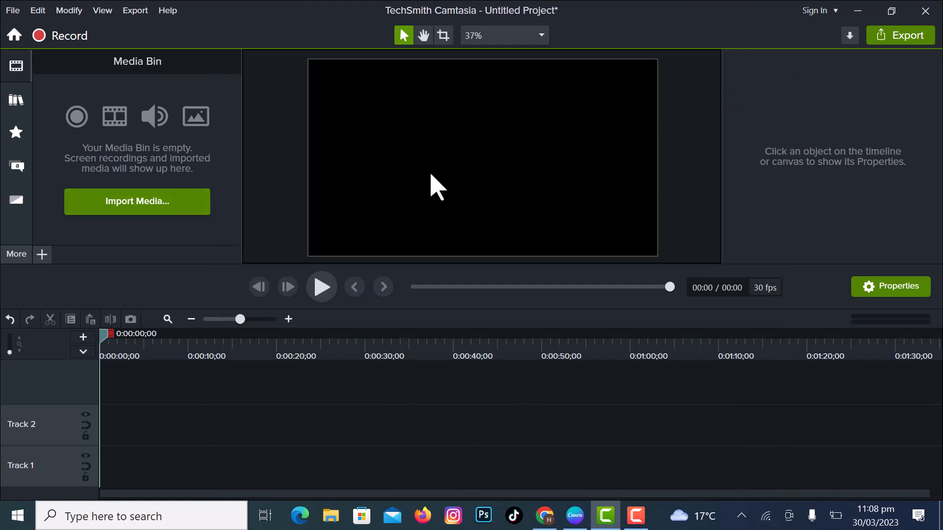
Step: Import the student-girl video, the multicolored audio waveform video and the parchment-style image into the media bin
left_click(141, 197)
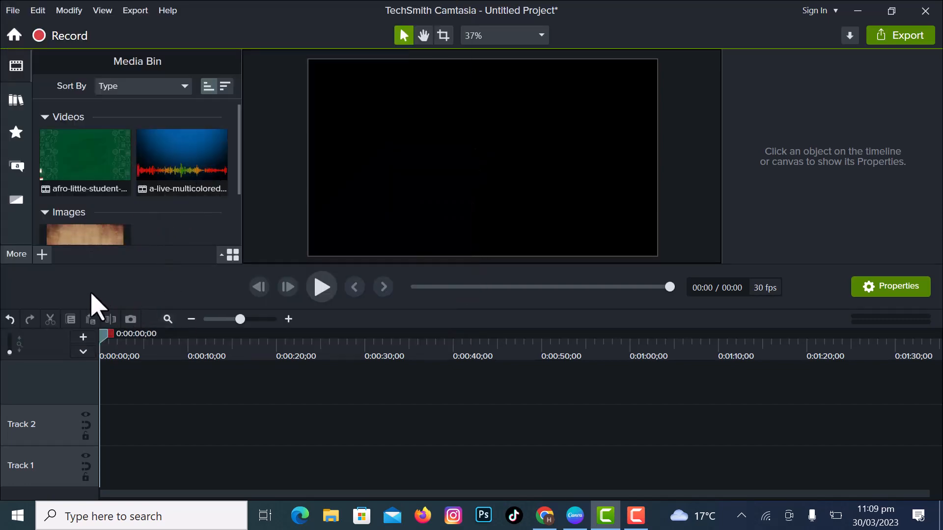
left_click(42, 253)
Step: Add a third track to the timeline and reduce the height of all tracks
left_click(82, 338)
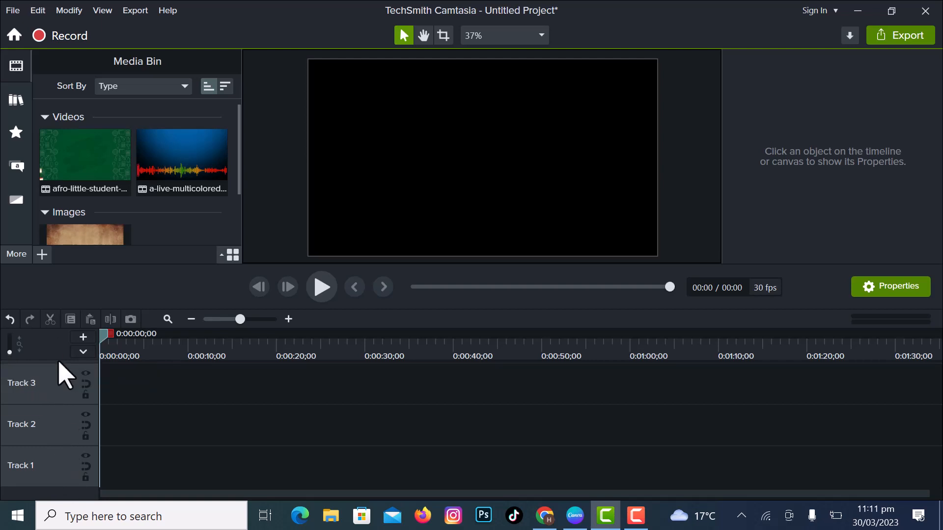
left_click(10, 353)
left_click_drag(104, 335, 104, 382)
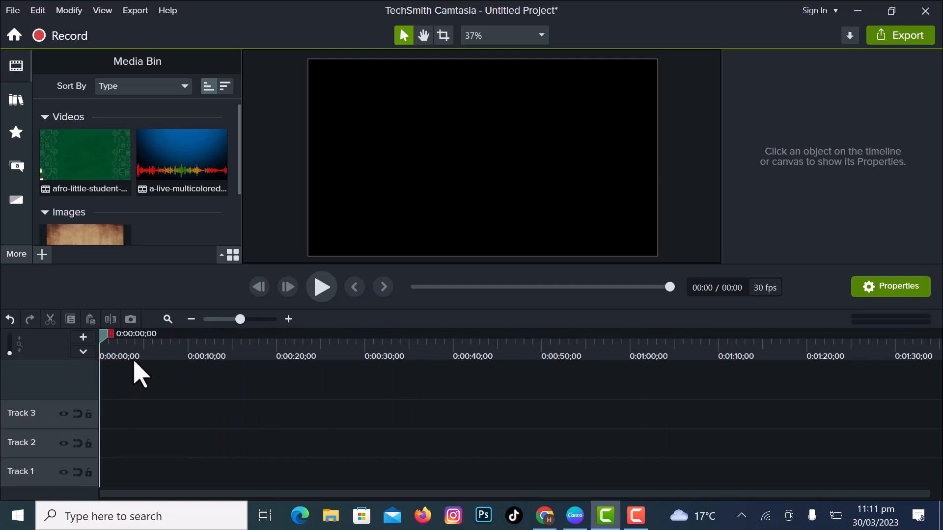
left_click_drag(105, 340, 104, 437)
Step: Shift the student-girl clip on Track 2 to start about 2.6 seconds in and preview the timeline playback
mouse_move(239, 318)
left_mouse_down()
mouse_move(222, 320)
mouse_move(263, 321)
mouse_move(244, 320)
left_mouse_up()
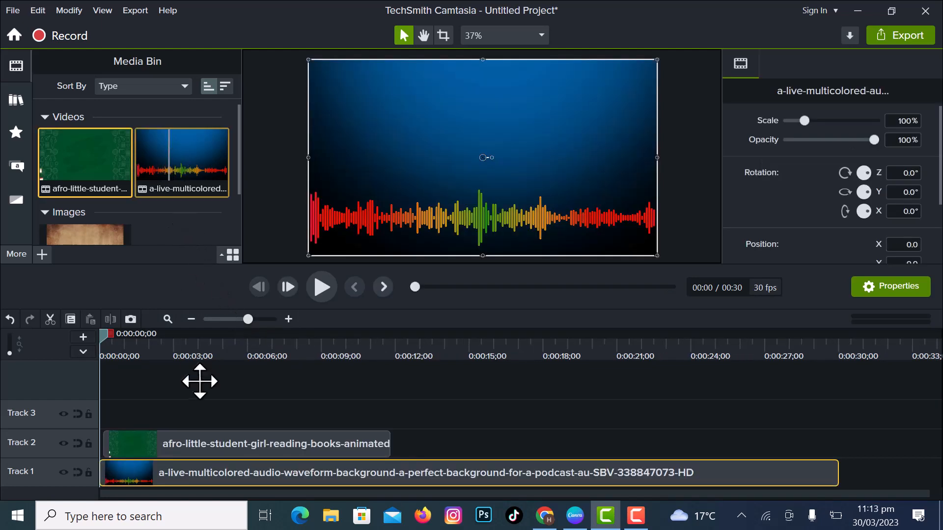
left_click(322, 288)
left_click_drag(349, 444, 359, 444)
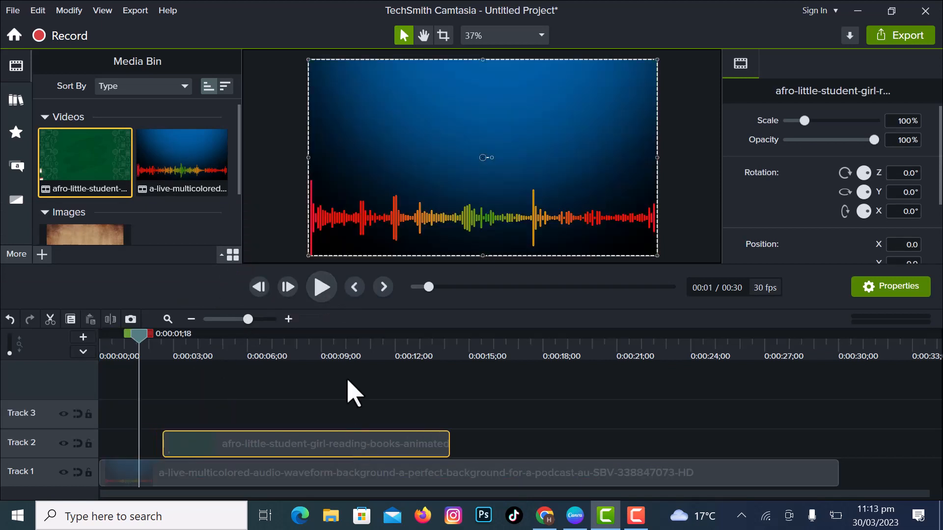
left_click(322, 287)
left_click_drag(331, 338, 91, 415)
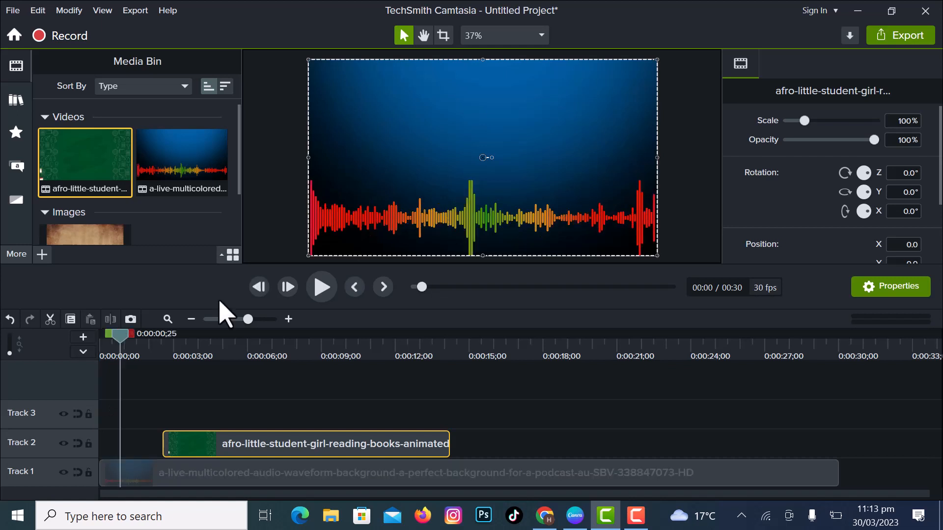
key("space")
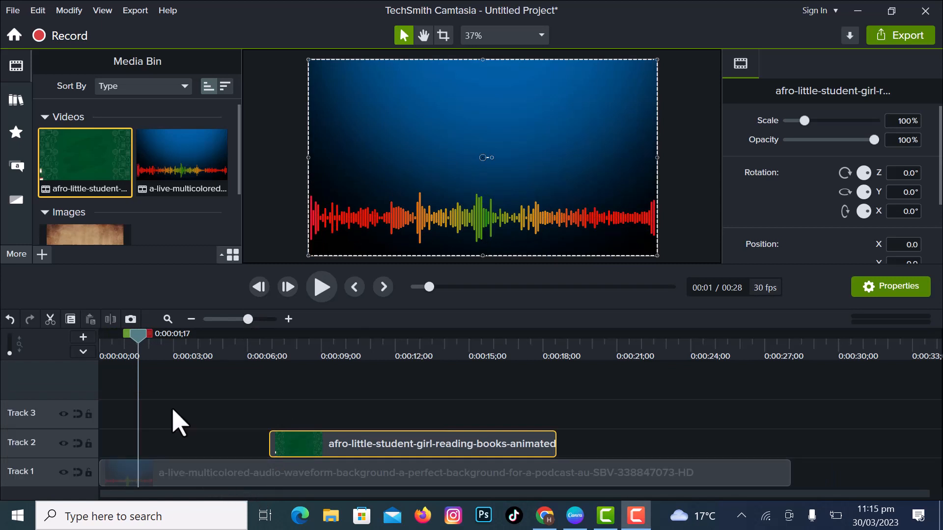
Step: Split the waveform clip on Track 1 at 0:00:02;11 and delete the part before the cut
left_click_drag(138, 335, 158, 344)
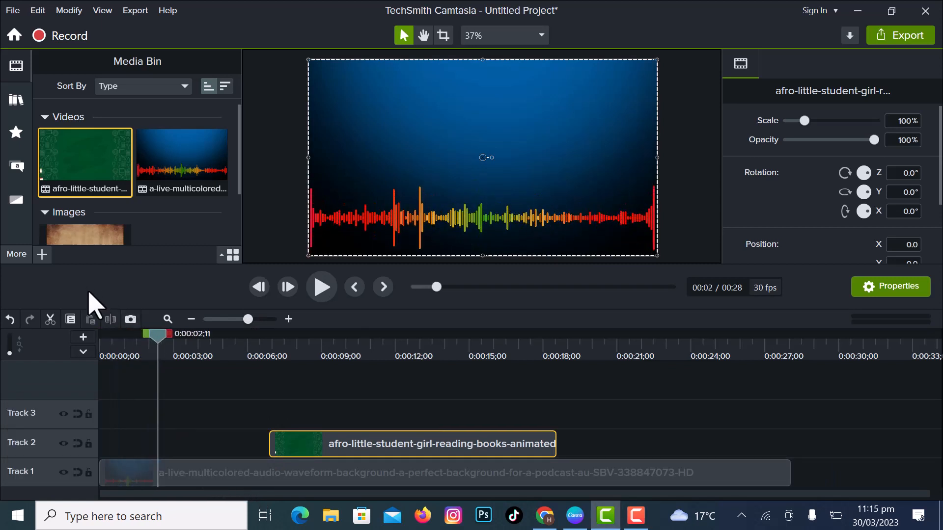
left_click(111, 320)
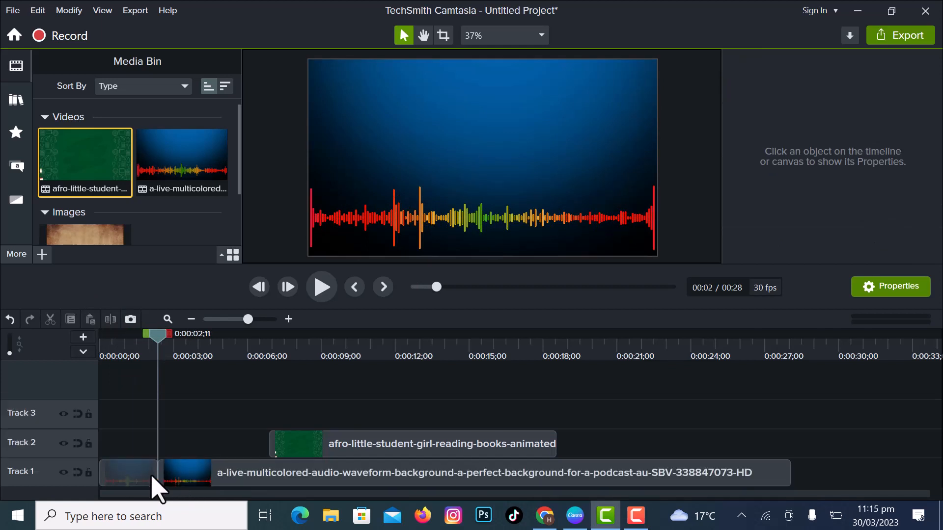
left_click(142, 486)
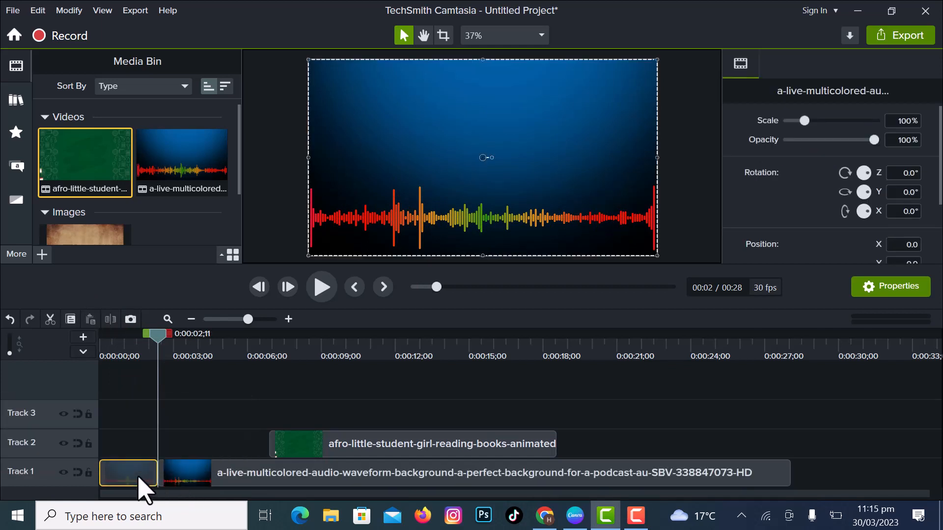
key("Delete")
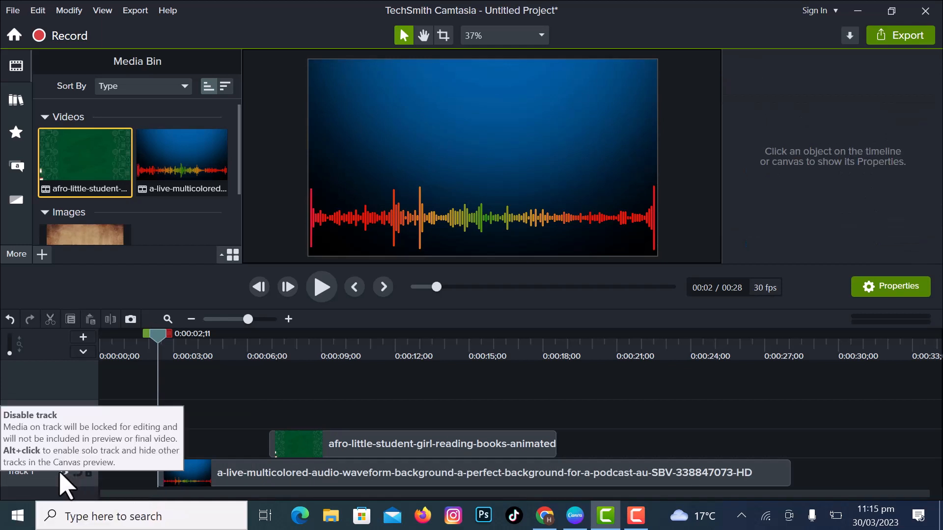
Step: Lock Track 1 against editing, move the playhead to 0:00:02;06, and unlock the track again
left_click(89, 473)
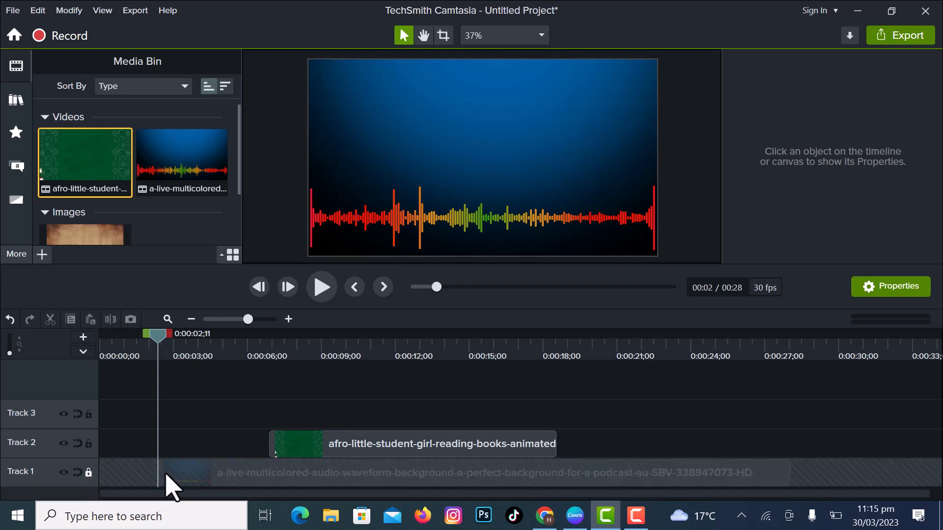
left_click_drag(157, 335, 154, 363)
left_click(89, 473)
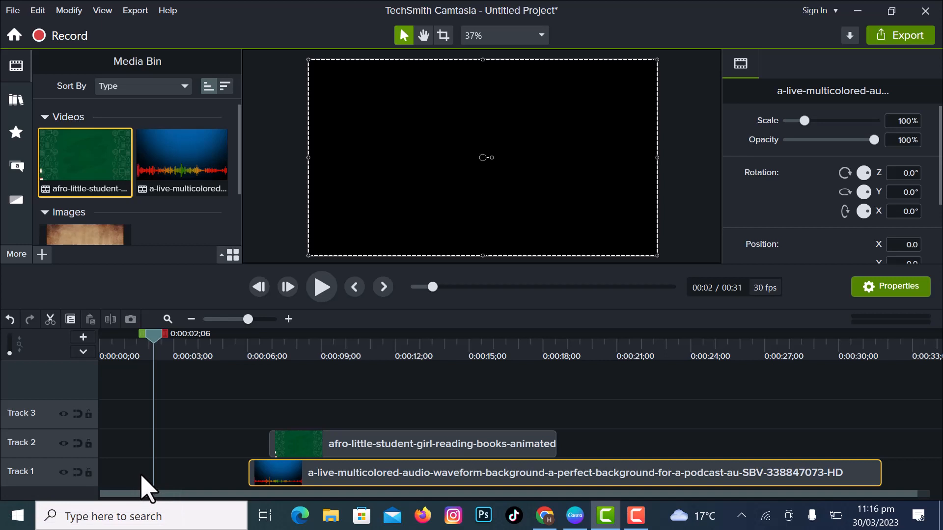
Step: Turn on the magnetic option for Track 1, and disable and re-enable the track
left_click(78, 472)
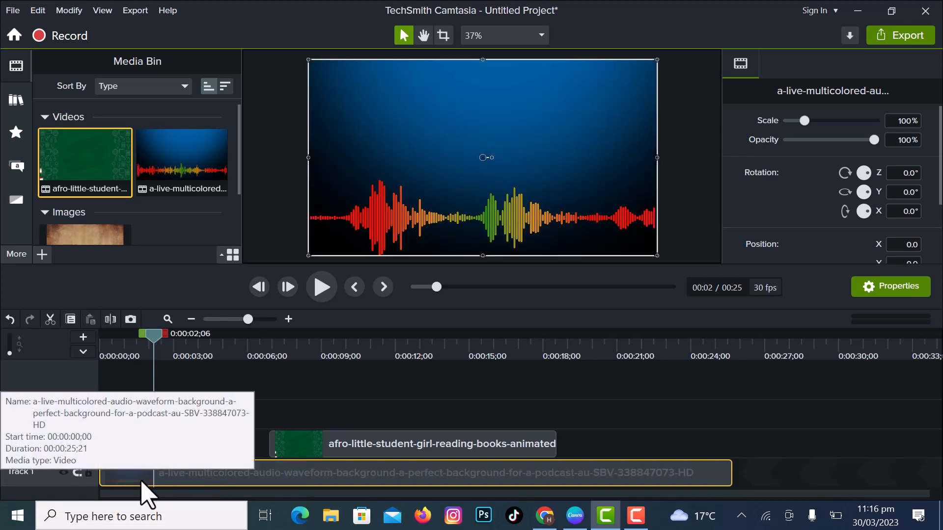
left_click(64, 472)
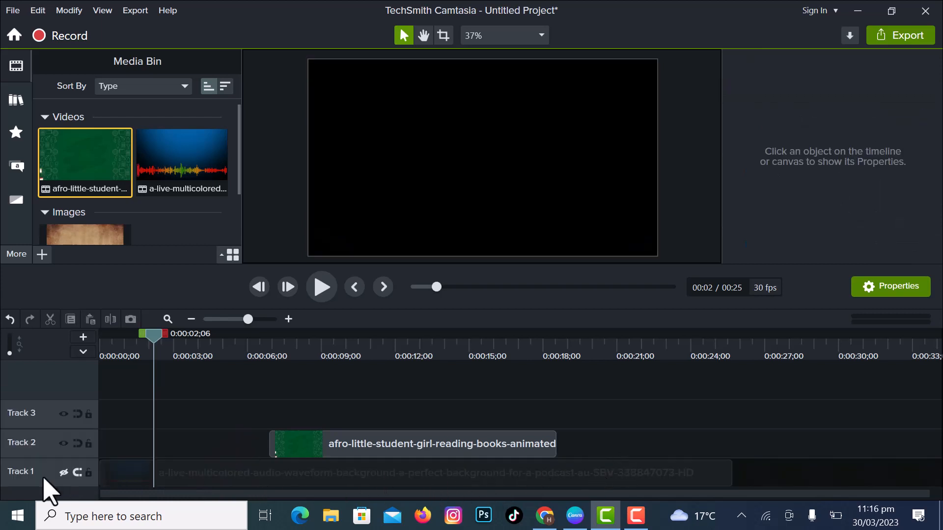
left_click(64, 473)
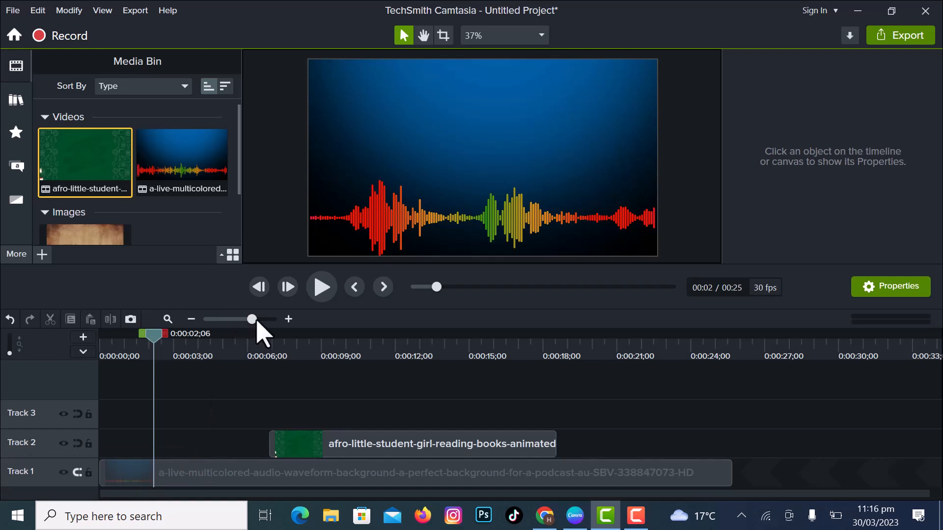
Step: Open the editing options available for the waveform clip on Track 1
mouse_move(252, 320)
left_mouse_down()
mouse_move(270, 323)
mouse_move(248, 333)
mouse_move(247, 324)
left_mouse_up()
left_click(234, 473)
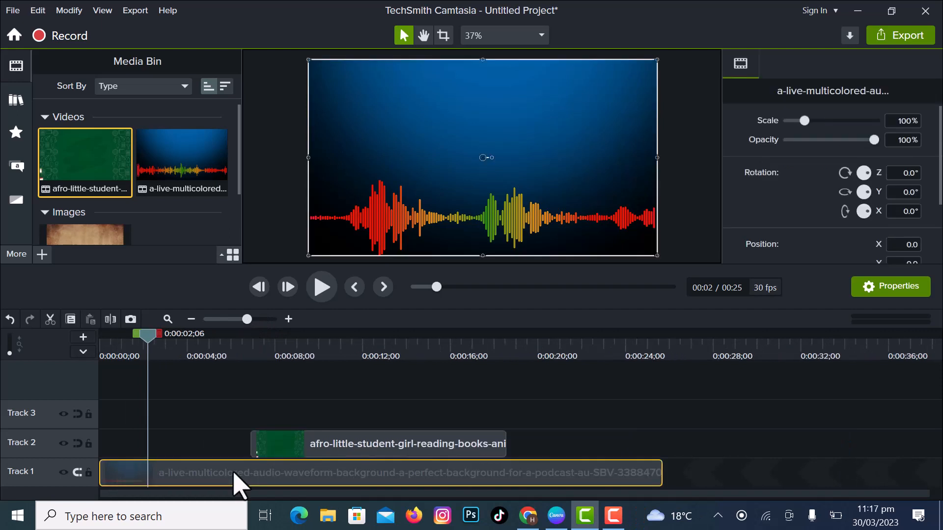
right_click(234, 473)
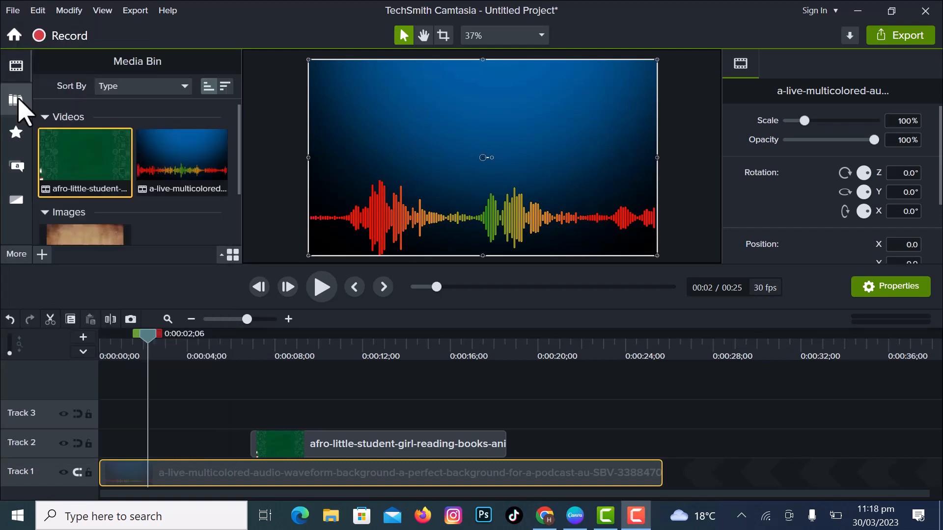
Step: Add the videoplayback_3 audio from the library to the start of Track 3 and lower its volume on the timeline
left_click(16, 103)
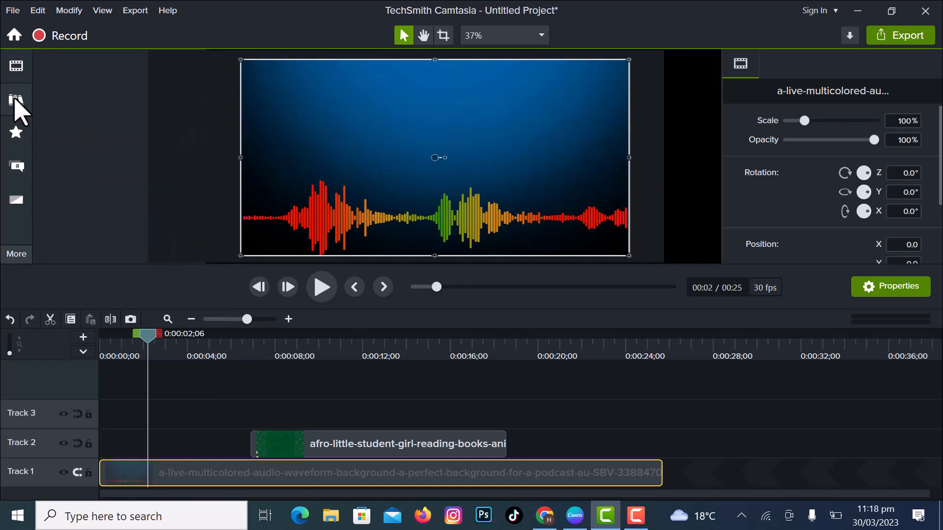
left_click(14, 101)
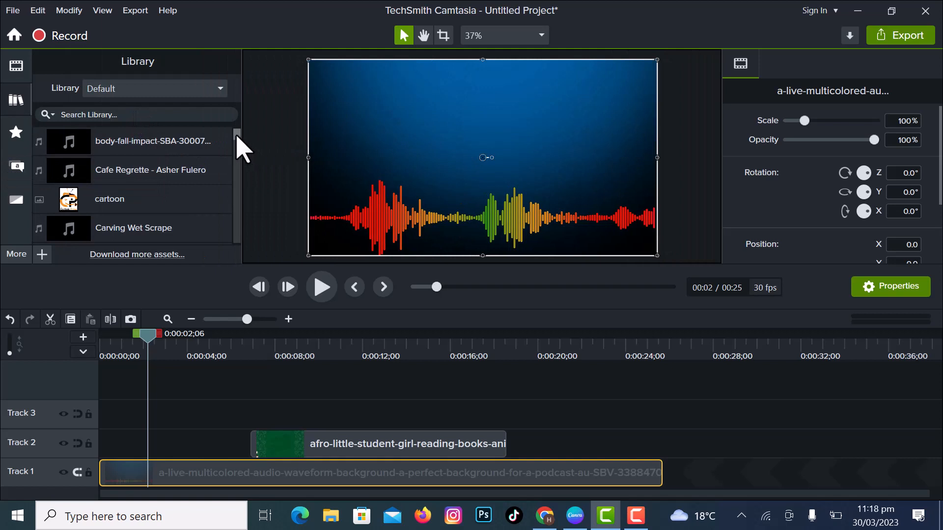
scroll(243, 157, "down", 10)
left_click_drag(138, 164, 96, 409)
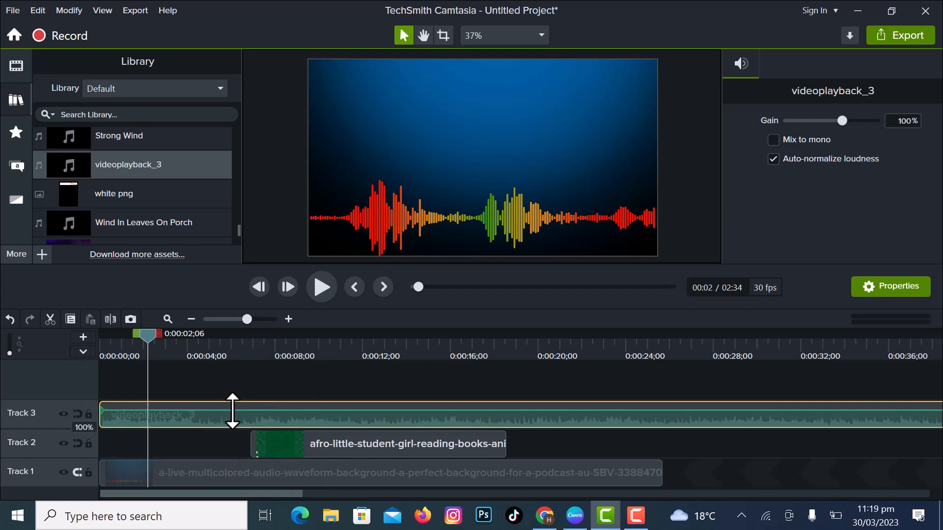
left_click_drag(232, 411, 233, 415)
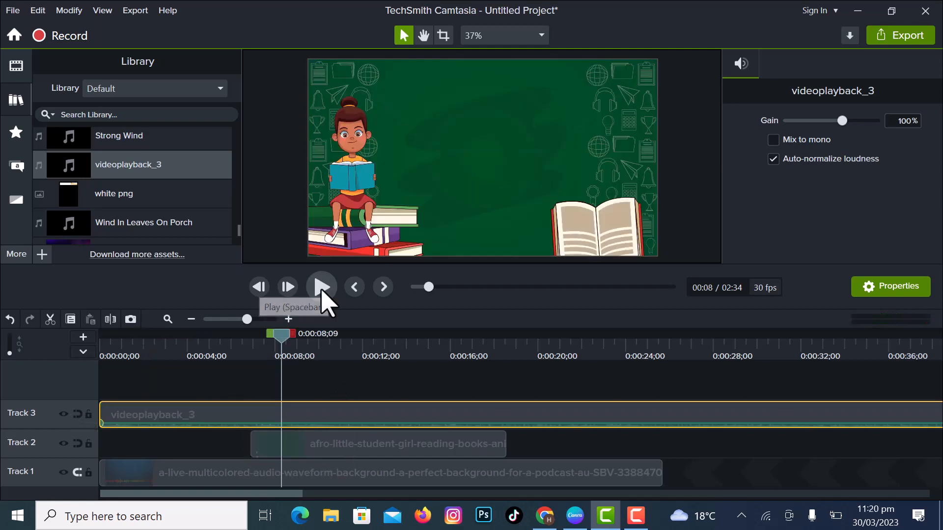
Step: Play back the timeline to check the added music, and place the playhead at 0:00:01;08
left_click(323, 290)
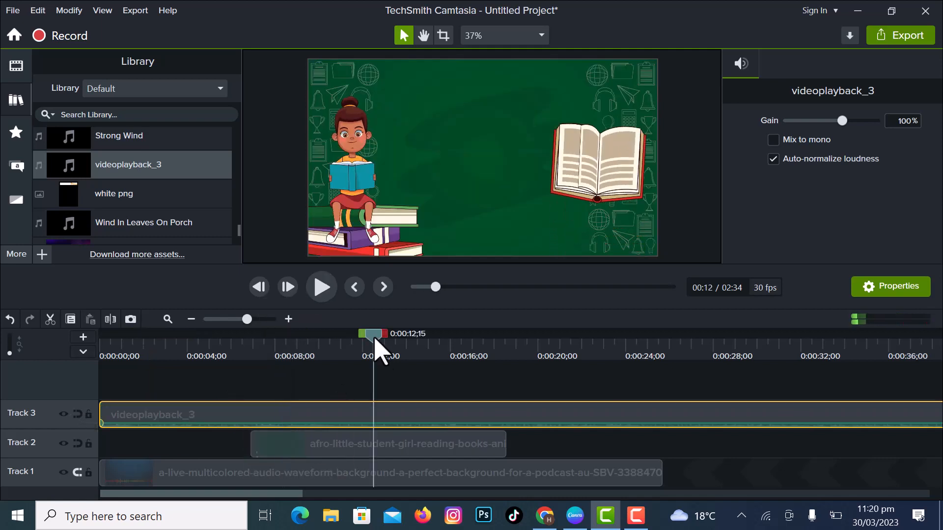
left_click_drag(374, 340, 84, 399)
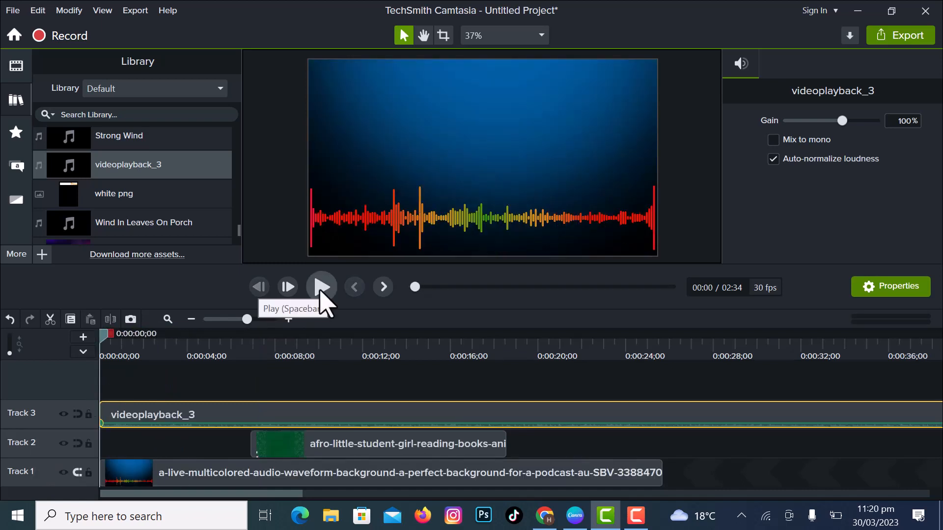
left_click_drag(194, 339, 127, 361)
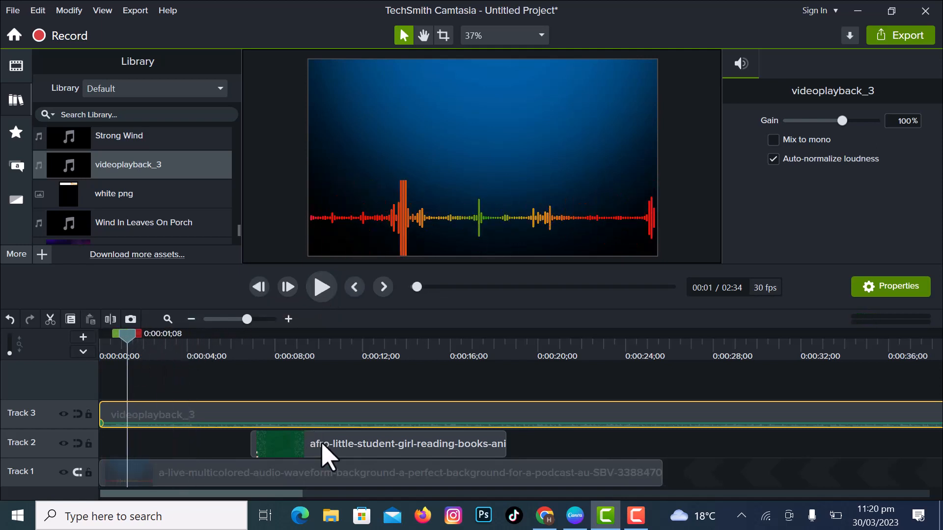
Step: Move the student animation clip on Track 2 earlier so it starts within the first second, and preview the change
left_click_drag(331, 459, 202, 459)
left_click_drag(127, 334, 112, 343)
left_click(320, 294)
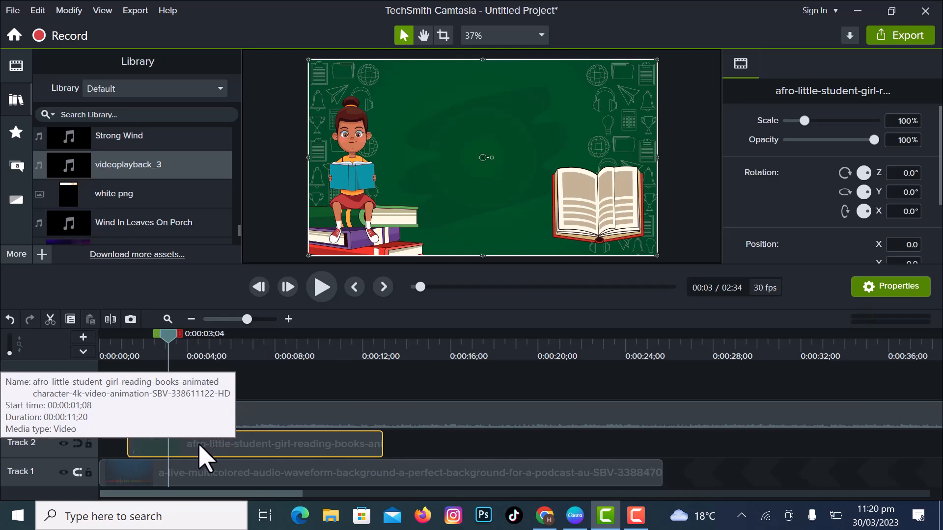
left_click_drag(201, 452, 193, 456)
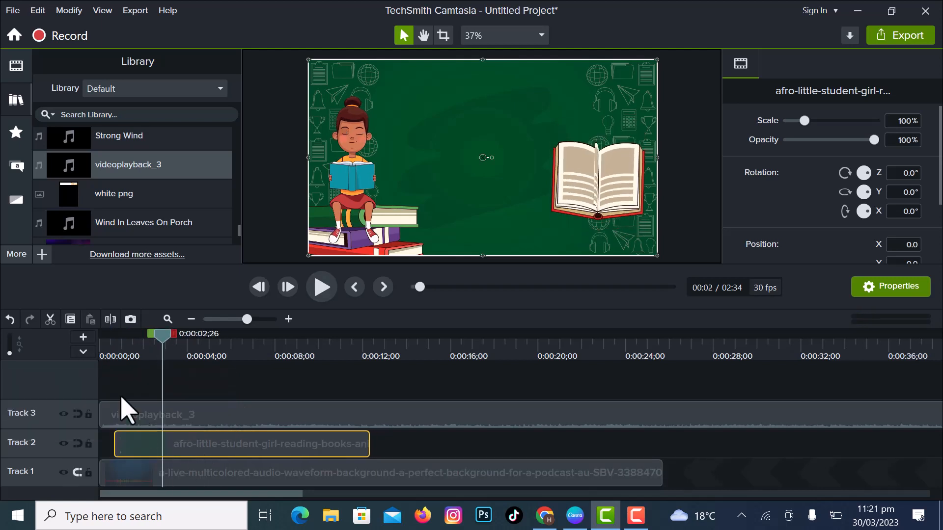
Step: Split the student clip on Track 2 at 0:00:02;26 and shift the second part to start at about 0:00:03;28
left_click(110, 319)
mouse_move(216, 447)
left_mouse_down()
mouse_move(346, 459)
mouse_move(235, 446)
left_mouse_up()
left_click(322, 288)
left_click(321, 287)
left_click(319, 294)
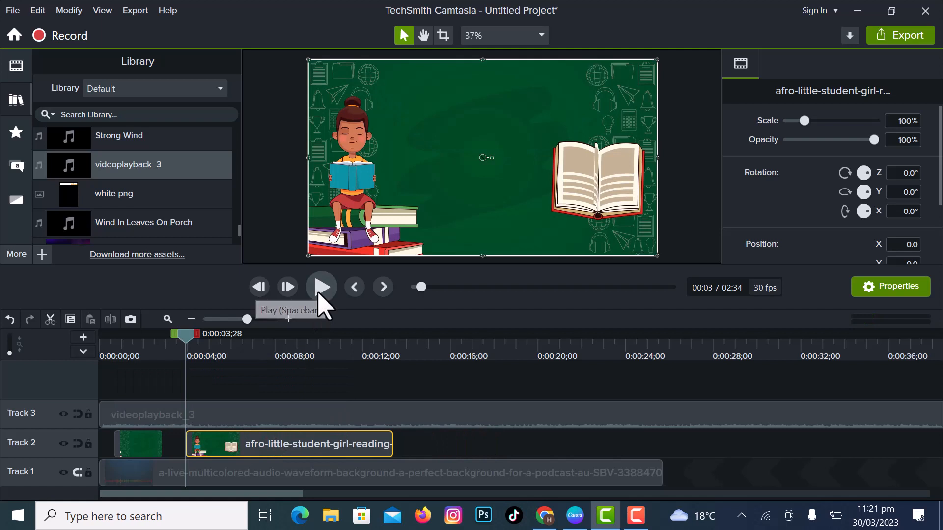
Step: Split the second student clip at 0:00:05;21 and shift the remainder to start at about 0:00:07;00, then preview it
left_click(111, 320)
left_click_drag(287, 450, 318, 453)
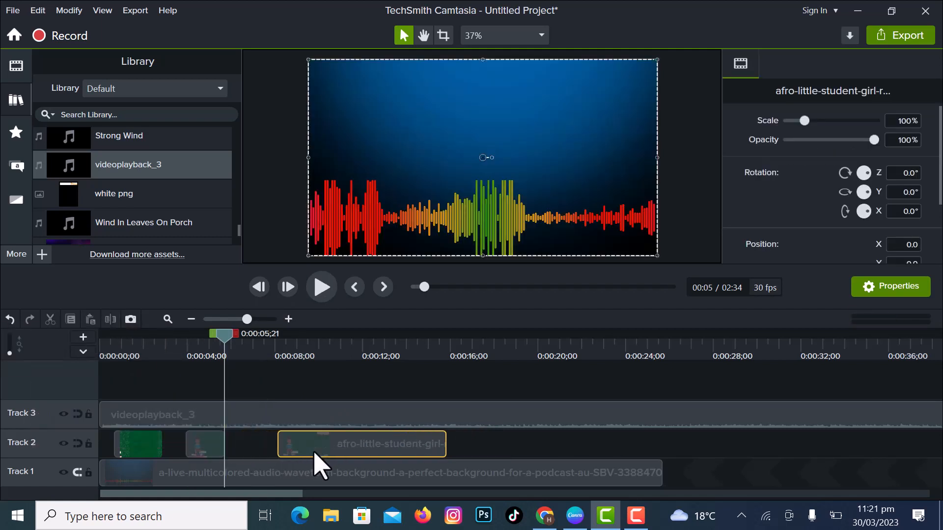
left_click(319, 294)
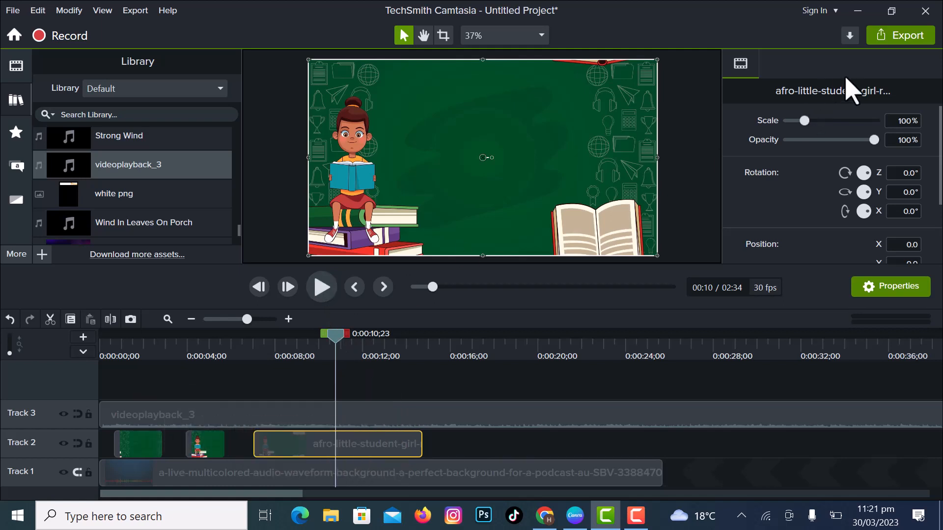
Step: Return the playhead to the start of the timeline and show the audio properties of the clip on Track 3
left_click_drag(333, 339, 68, 398)
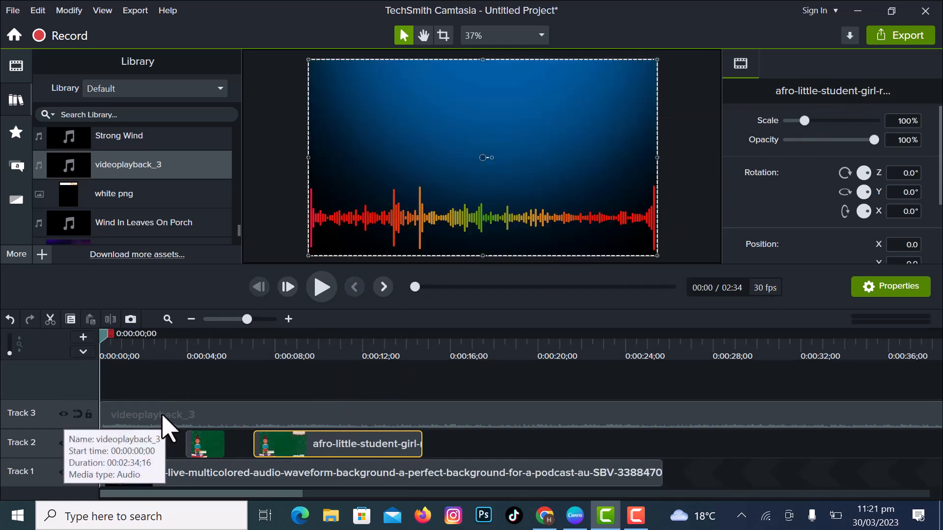
left_click(168, 421)
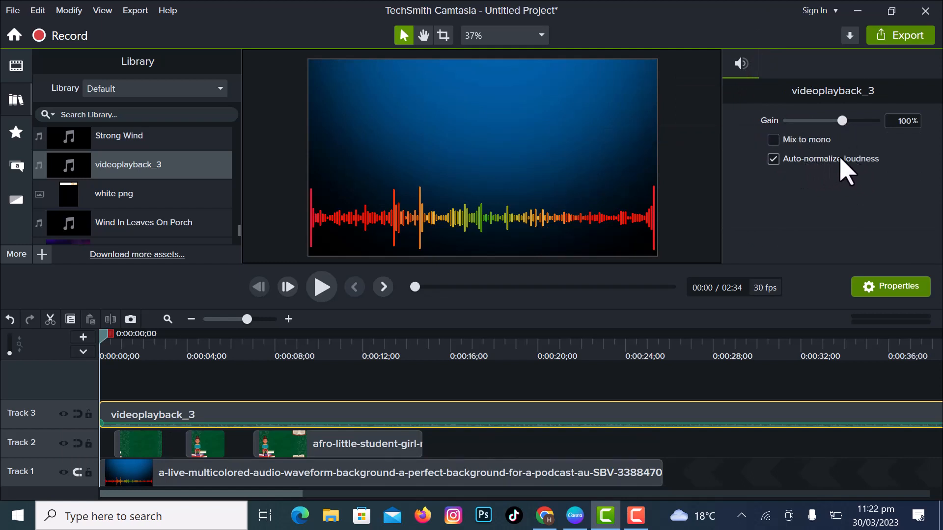
Step: Scale the first student clip on Track 2 to 38% and try out its opacity setting
left_click(318, 289)
left_click(408, 176)
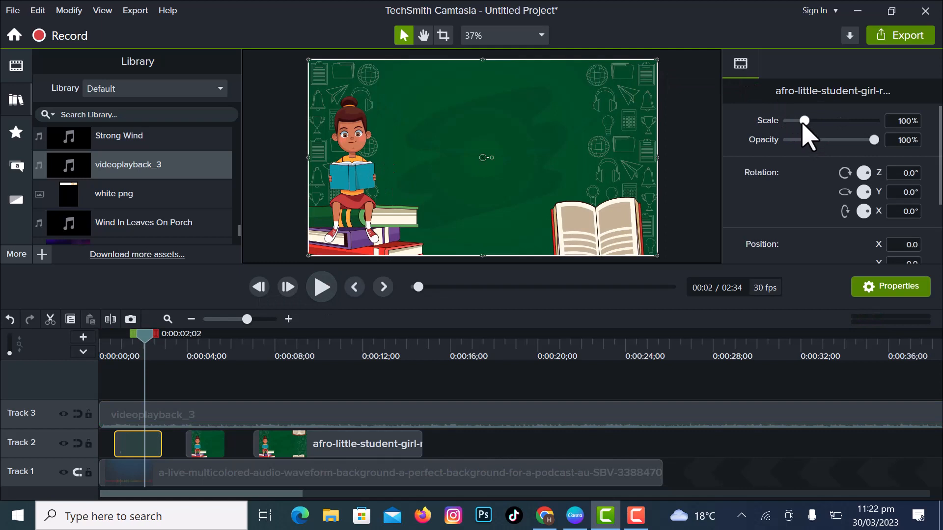
mouse_move(804, 124)
left_mouse_down()
mouse_move(823, 120)
mouse_move(792, 125)
left_mouse_up()
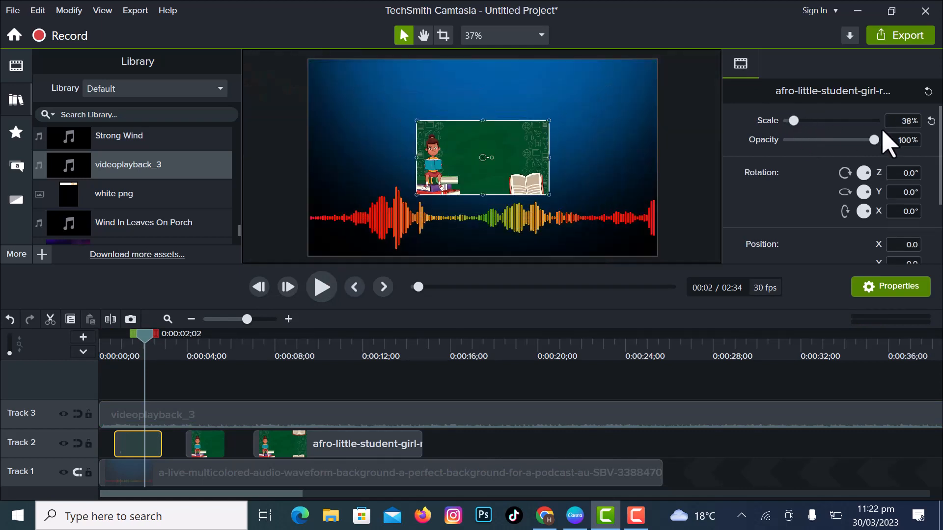
mouse_move(878, 143)
left_mouse_down()
mouse_move(806, 152)
mouse_move(876, 159)
left_mouse_up()
Step: Try rotating the scaled-down student clip around its Z axis on the canvas and turn it back upright
scroll(780, 204, "down", 1)
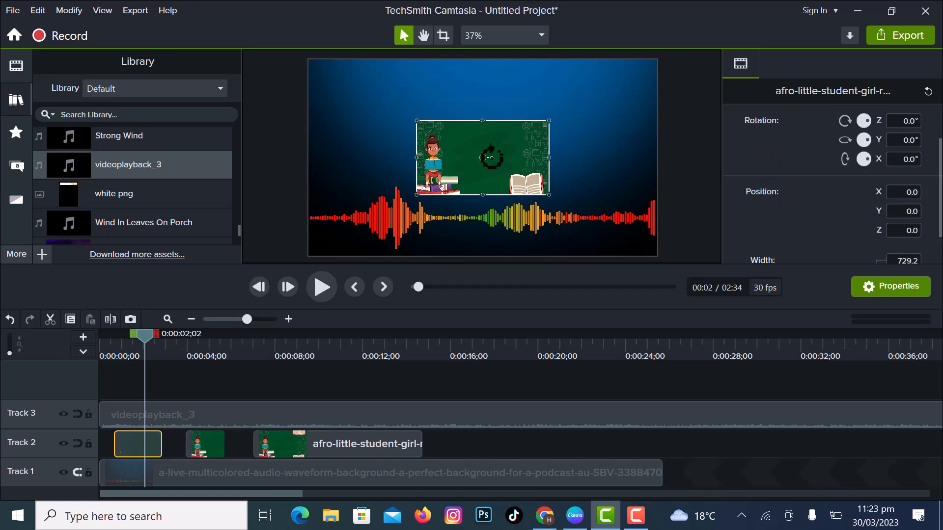
mouse_move(491, 157)
left_mouse_down()
mouse_move(526, 199)
mouse_move(399, 137)
mouse_move(506, 148)
mouse_move(421, 120)
mouse_move(485, 164)
mouse_move(493, 135)
mouse_move(521, 125)
mouse_move(466, 163)
mouse_move(491, 140)
mouse_move(490, 173)
mouse_move(475, 153)
mouse_move(486, 147)
left_mouse_up()
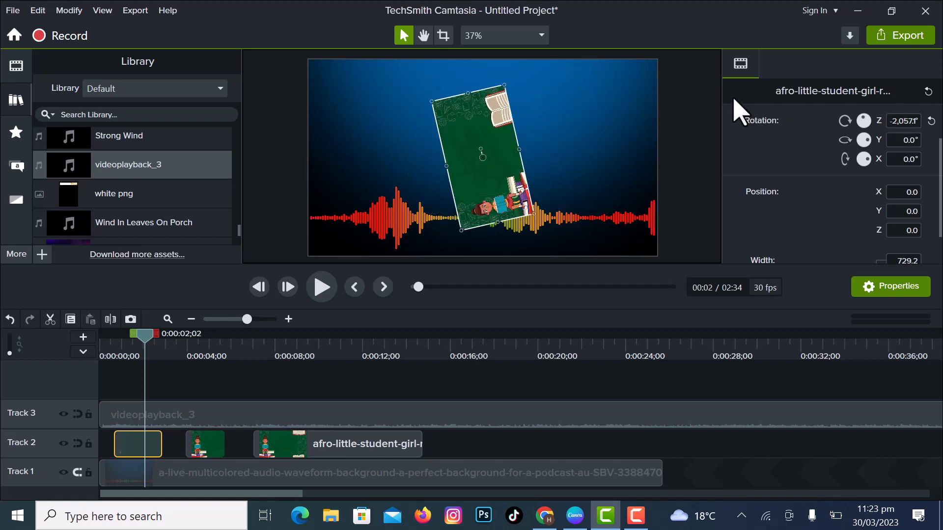
left_click(906, 140)
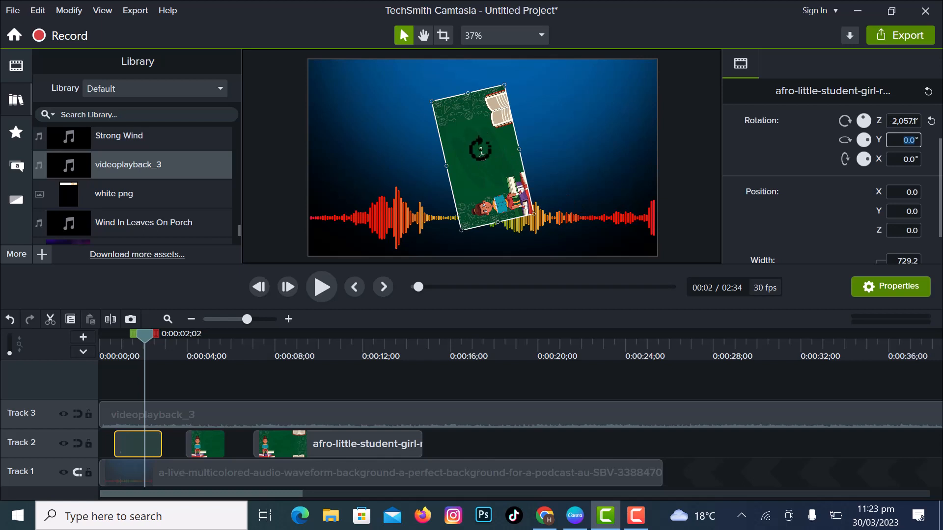
left_click_drag(480, 147, 506, 157)
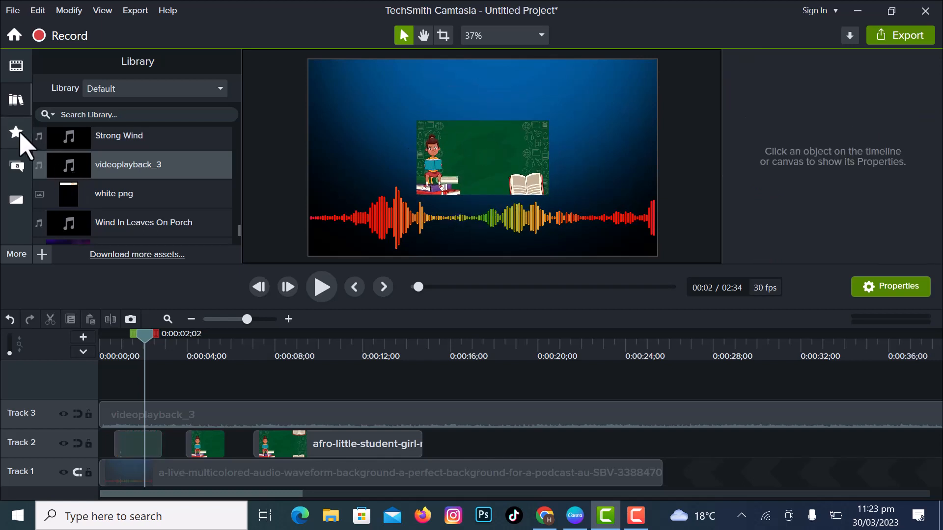
Step: Add a plain text callout in the Basic style on a new Track 4 at 0:00:02;02, with the text "udemy"
left_click(19, 167)
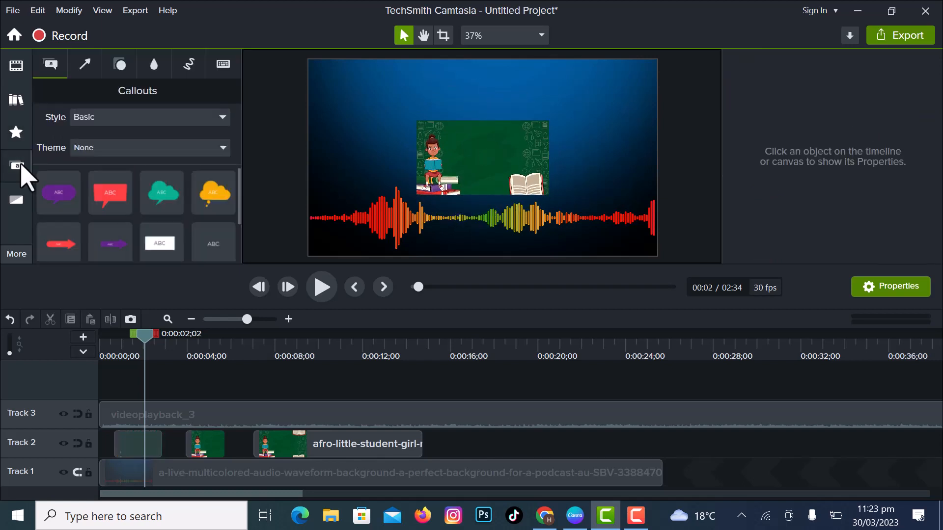
left_click(225, 118)
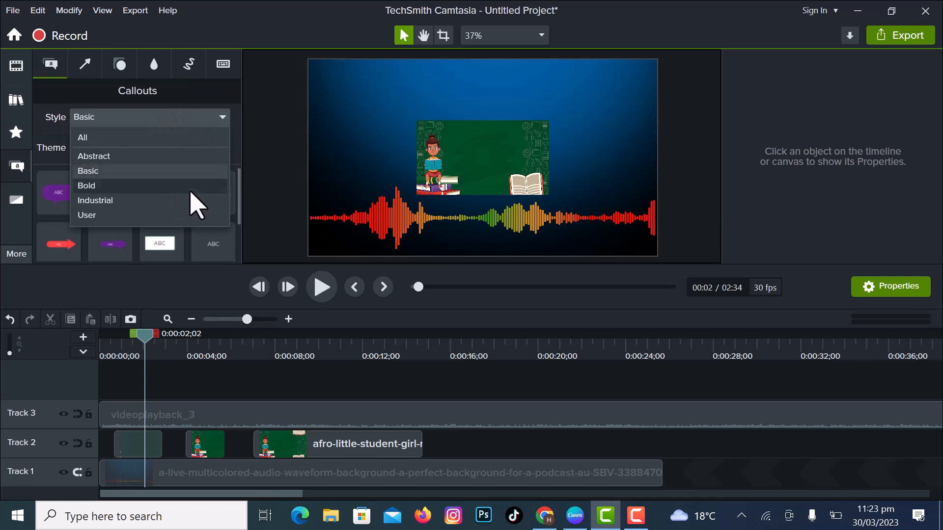
left_click(221, 117)
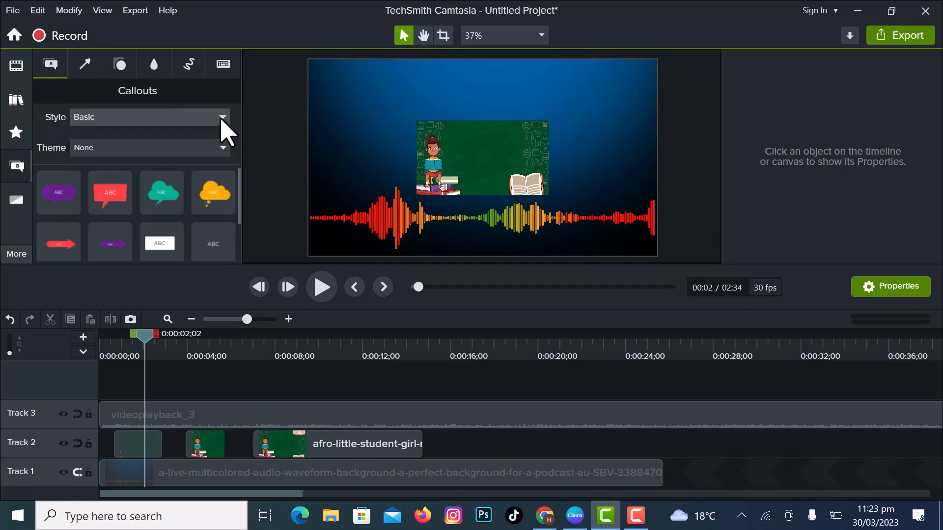
left_click(222, 147)
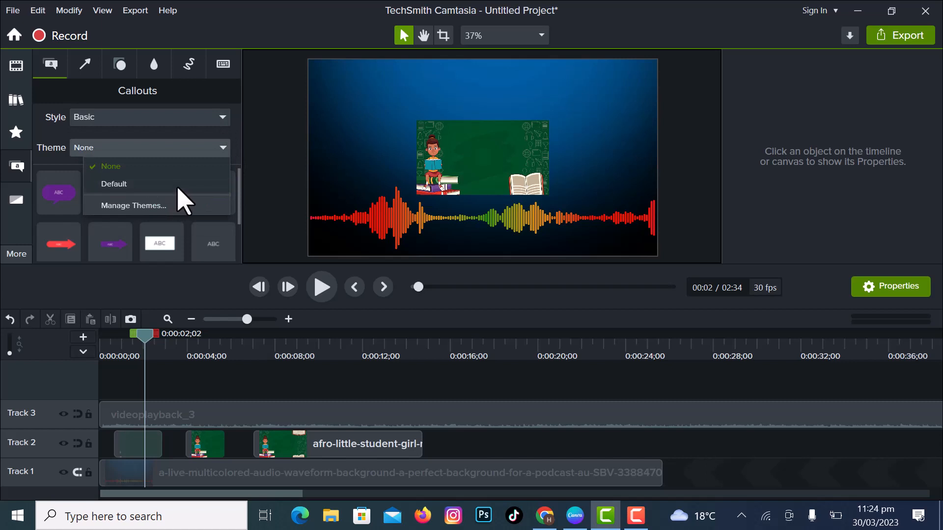
left_click(234, 214)
scroll(234, 214, "down", 1)
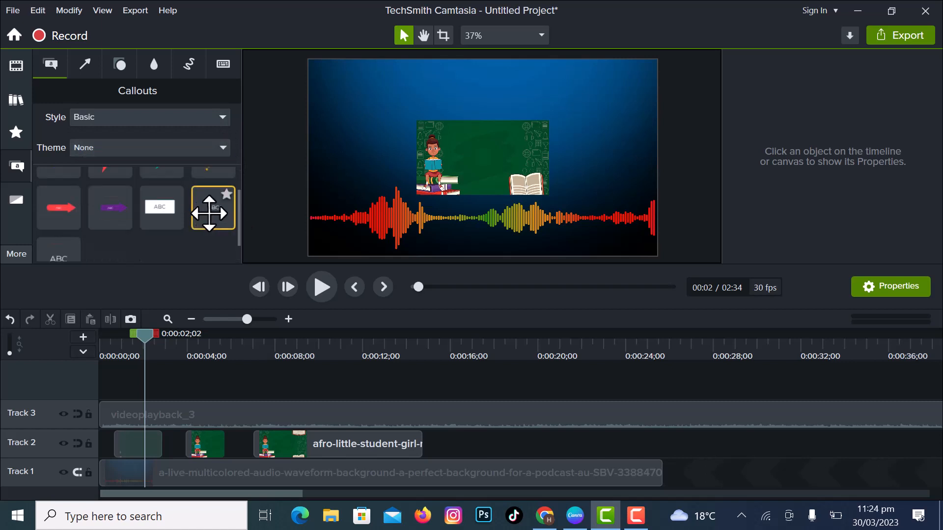
left_click_drag(209, 213, 172, 388)
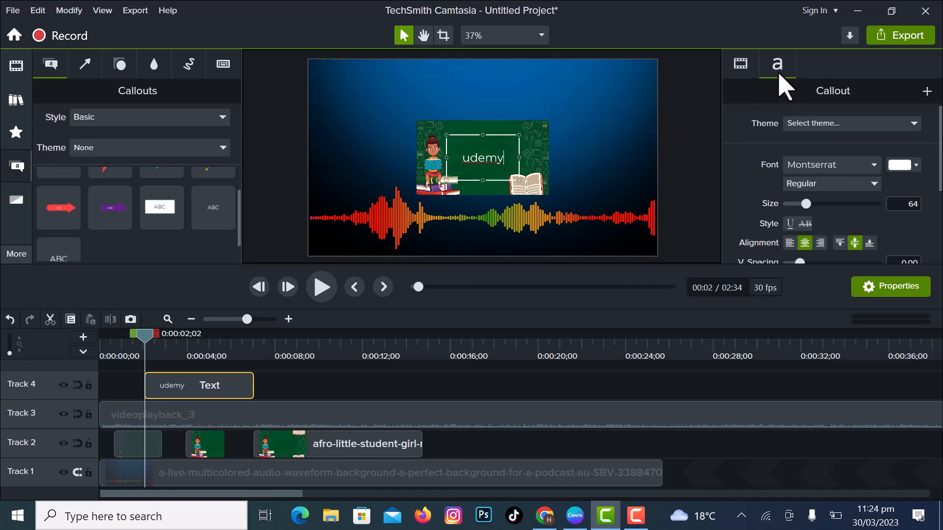
Step: Change the font of the "udemy" callout text to Adobe Caslon Pro Bold
left_click(914, 124)
left_click(909, 123)
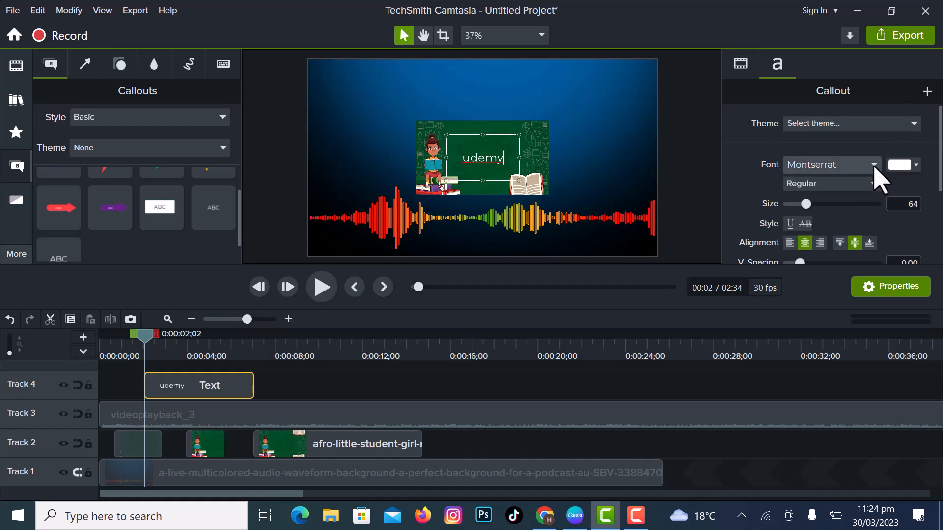
left_click(874, 165)
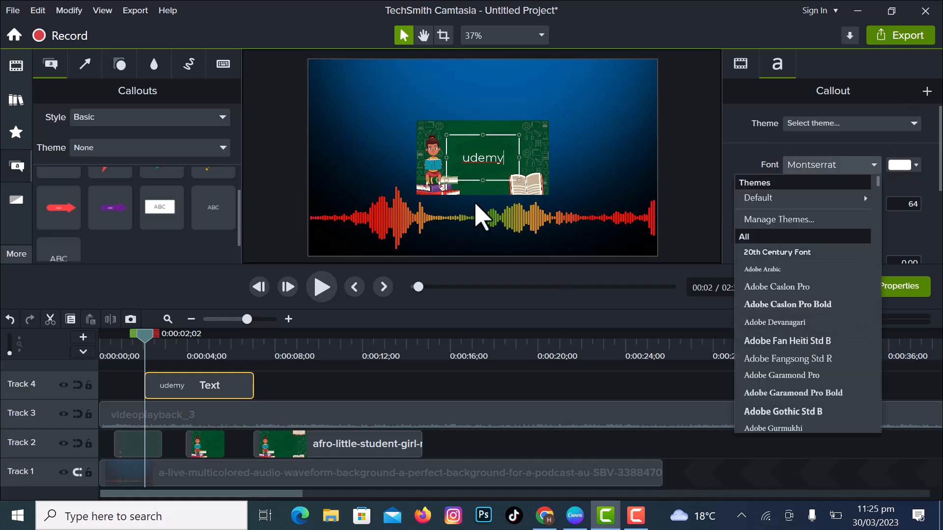
left_click(511, 165)
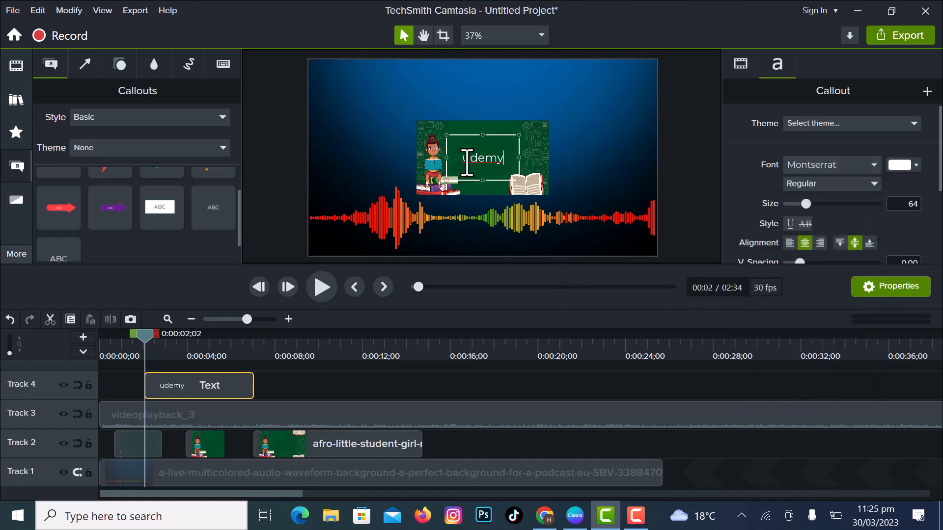
key("ctrl+a")
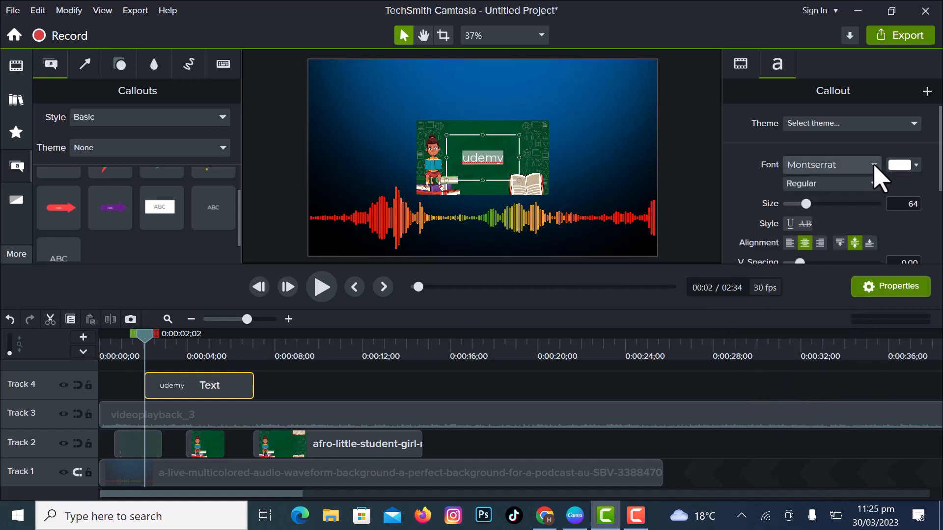
left_click(874, 167)
left_click(772, 303)
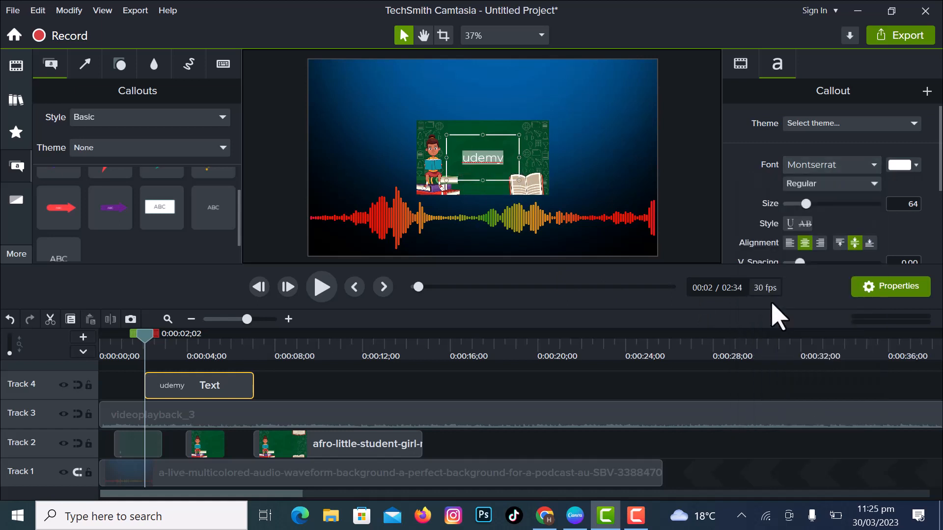
Step: Set the callout text to size 153, with vertical spacing 0.68 and horizontal spacing 0.05
left_click(847, 204)
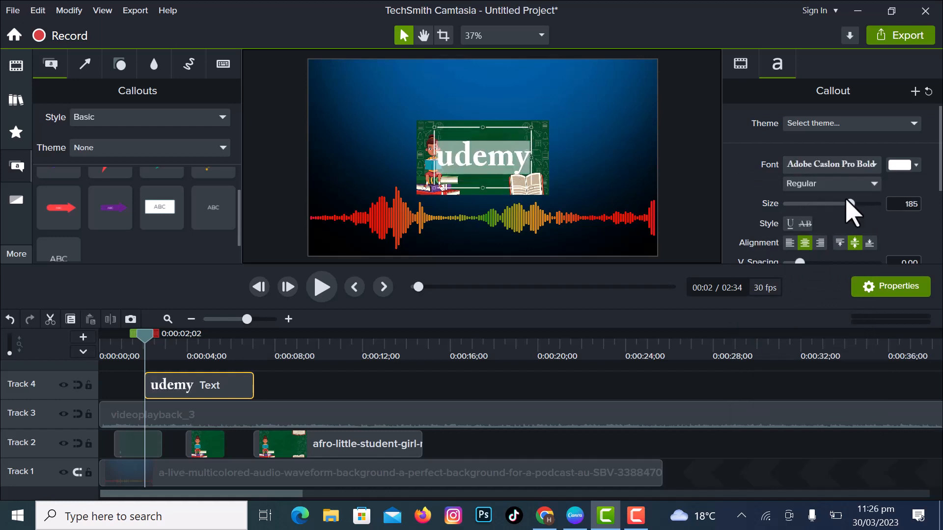
left_click_drag(848, 202, 791, 238)
scroll(830, 216, "down", 2)
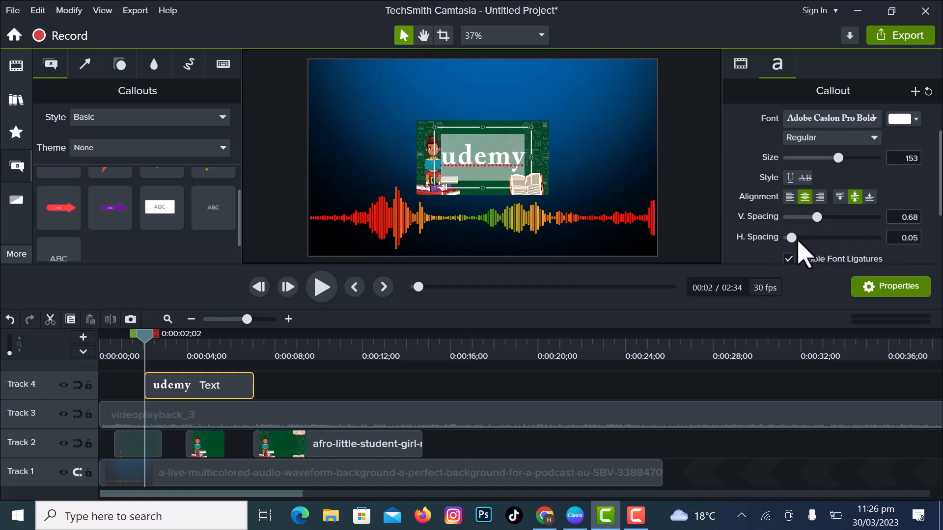
Step: Set the "udemy" callout text colour to the light teal swatch saved in My Colors and deselect the callout
scroll(935, 204, "up", 1)
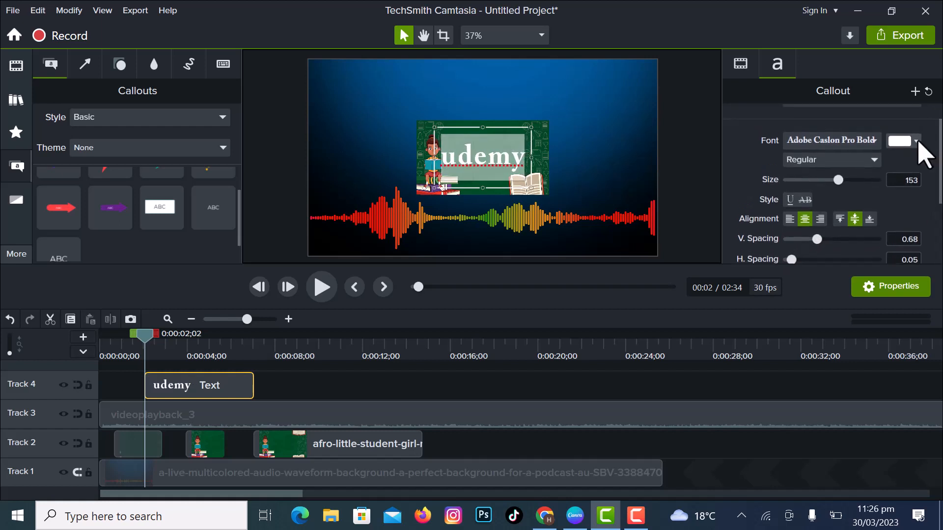
left_click(916, 142)
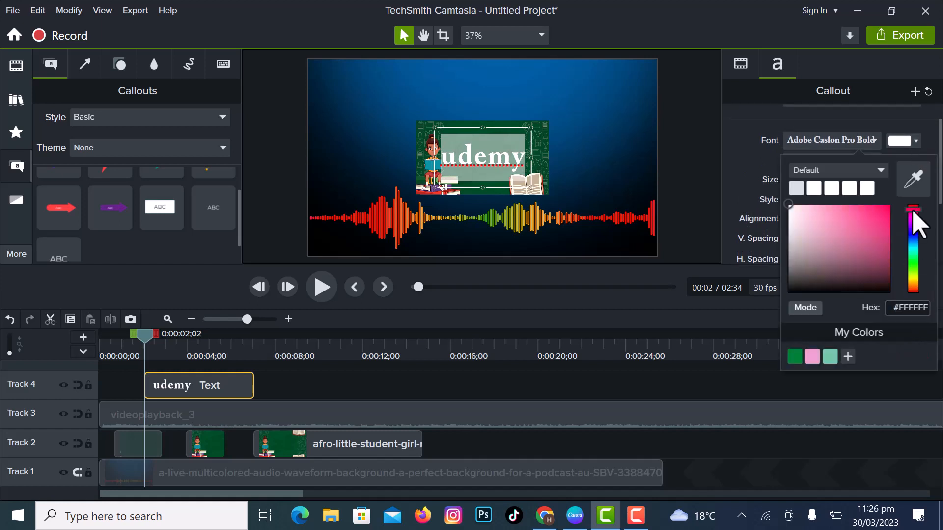
left_click(831, 353)
left_click(689, 228)
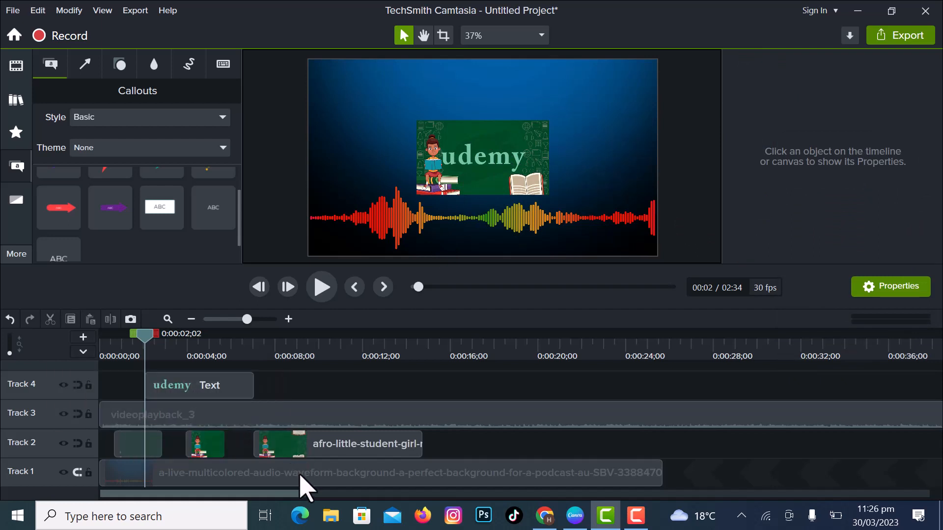
Step: Move the "udemy" callout earlier on Track 4 to start at about 1 second, and play the timeline from near its beginning
key("Home")
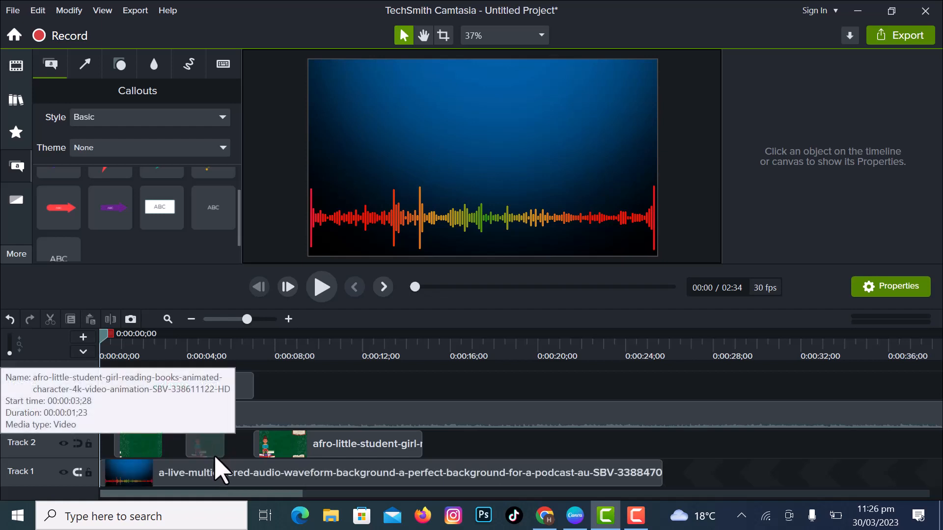
mouse_move(233, 392)
left_mouse_down()
mouse_move(219, 391)
mouse_move(263, 385)
mouse_move(267, 405)
mouse_move(200, 396)
mouse_move(219, 396)
left_mouse_up()
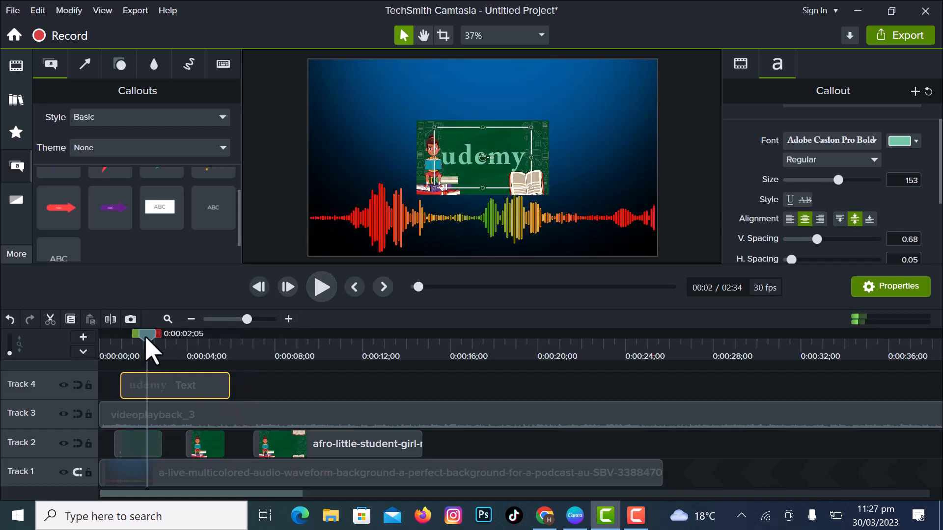
left_click_drag(145, 339, 102, 351)
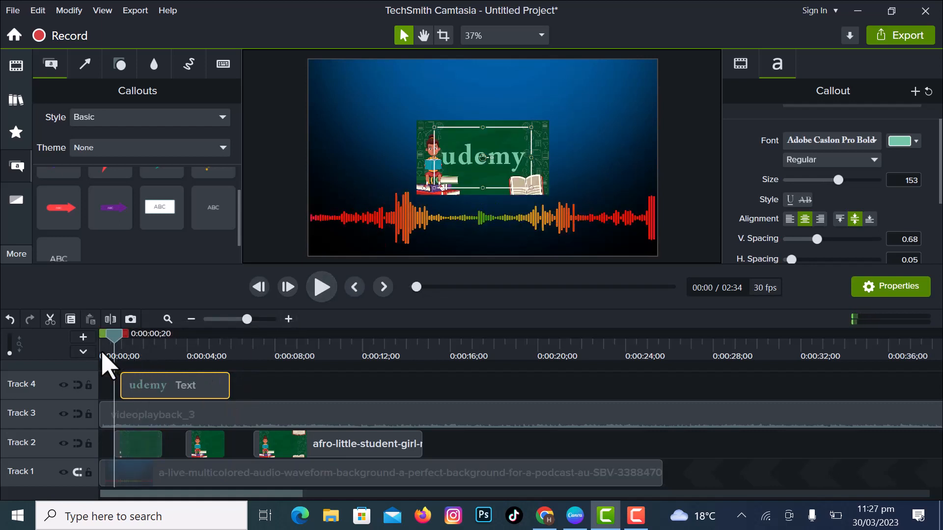
left_click(317, 290)
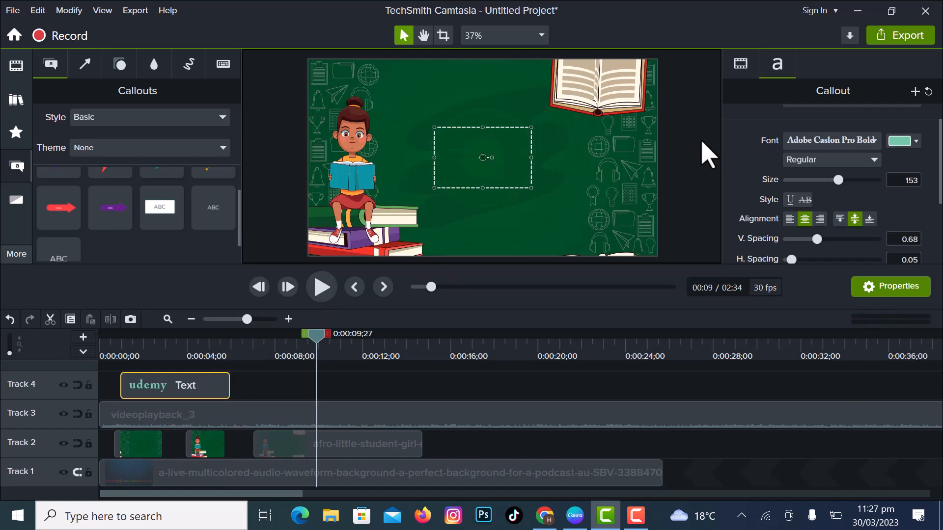
Step: Export the project as a local MP4 file named "udemy" in the default save location
left_click(909, 36)
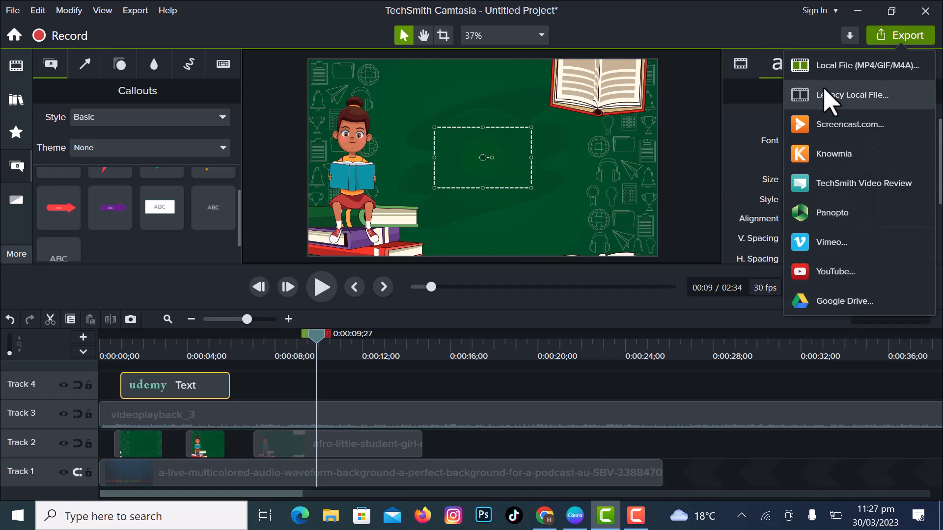
left_click(843, 66)
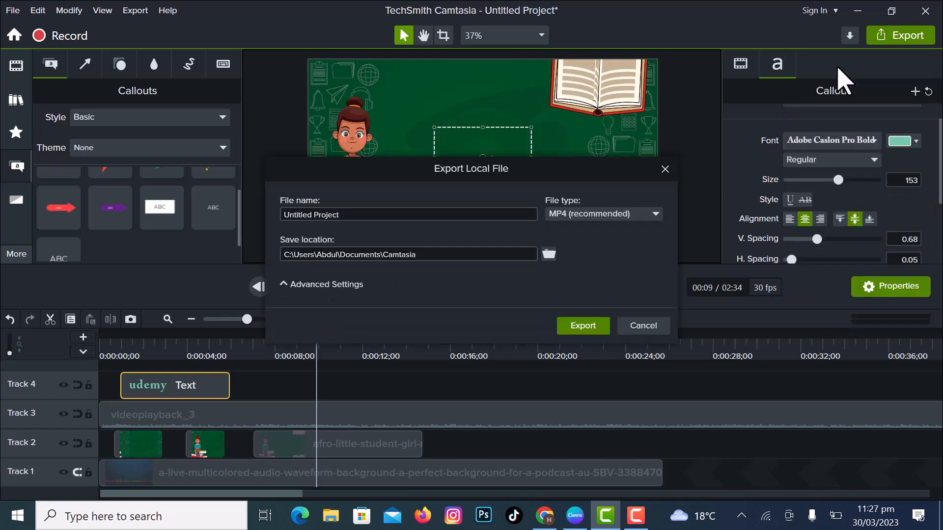
left_click(379, 215)
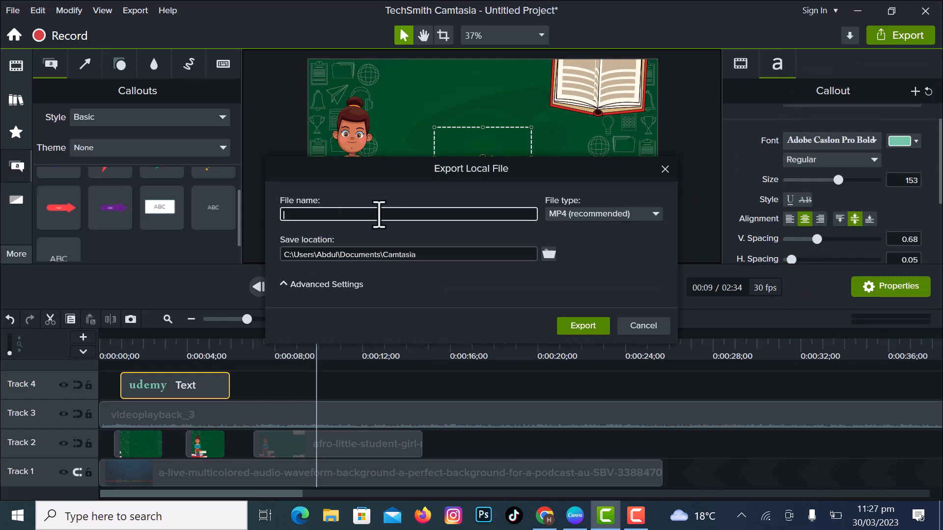
type("udemy")
left_click(584, 328)
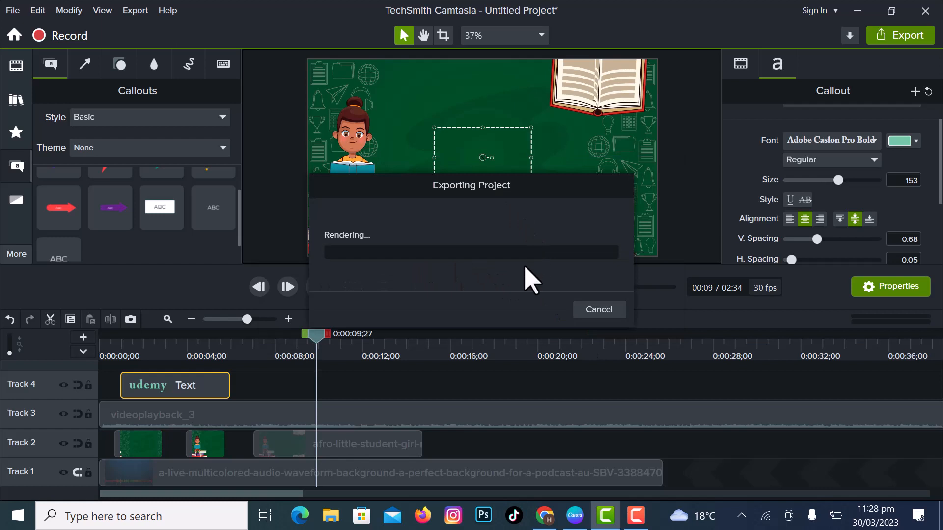